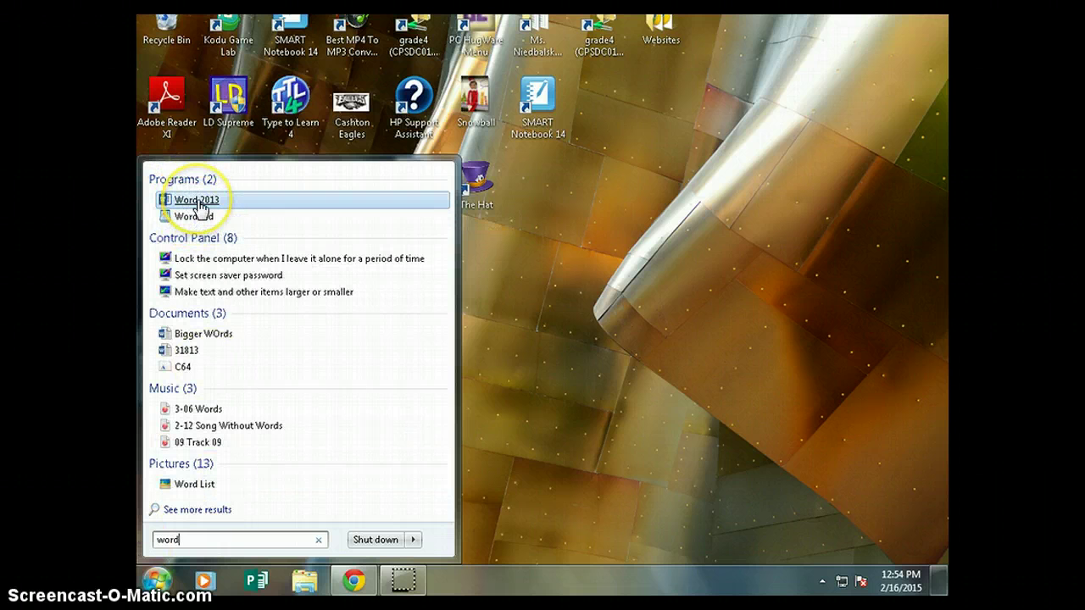
- Launch Word 2013, preview the Halloween address labels template, and create a blank document
click(200, 208)
click(230, 270)
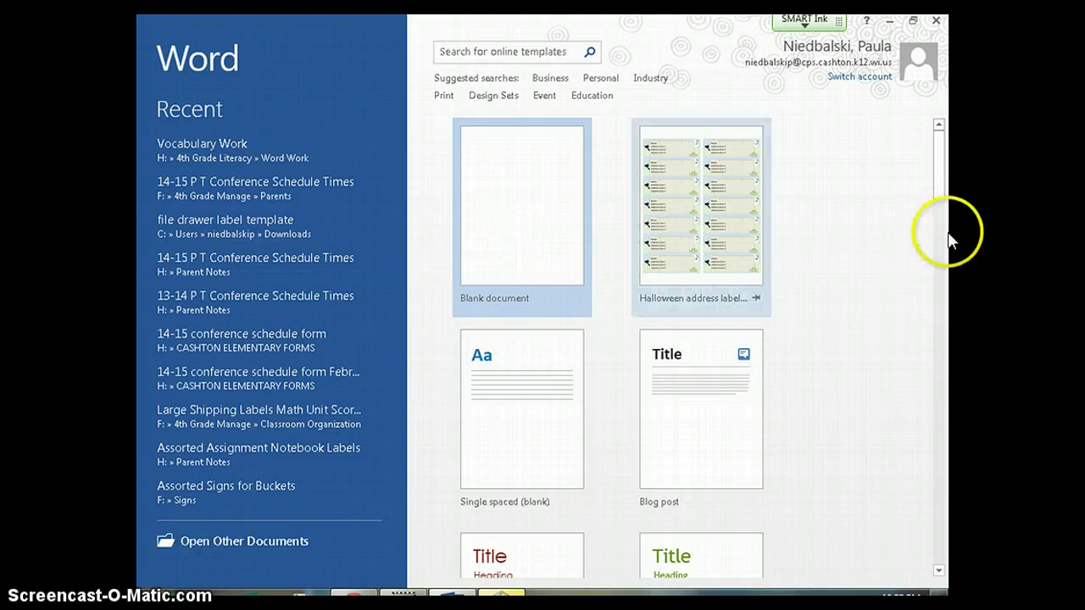
click(651, 216)
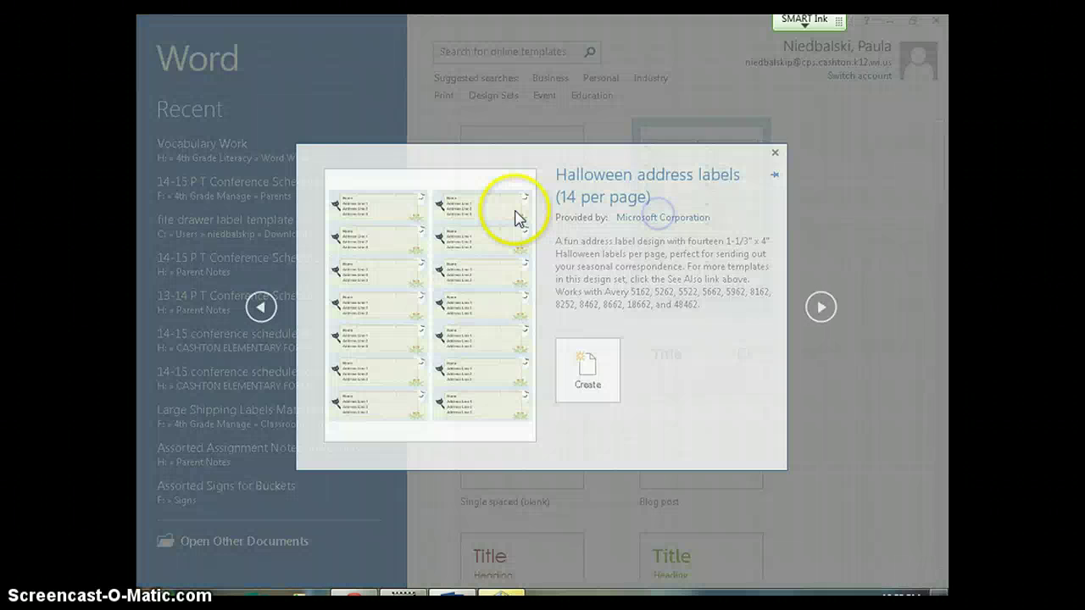
click(777, 155)
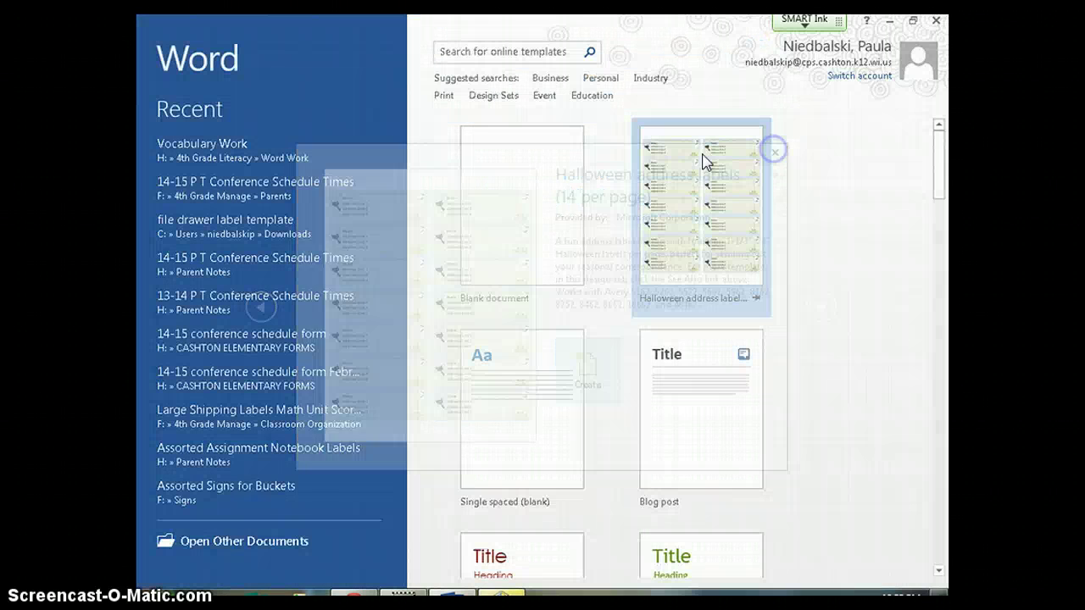
click(497, 204)
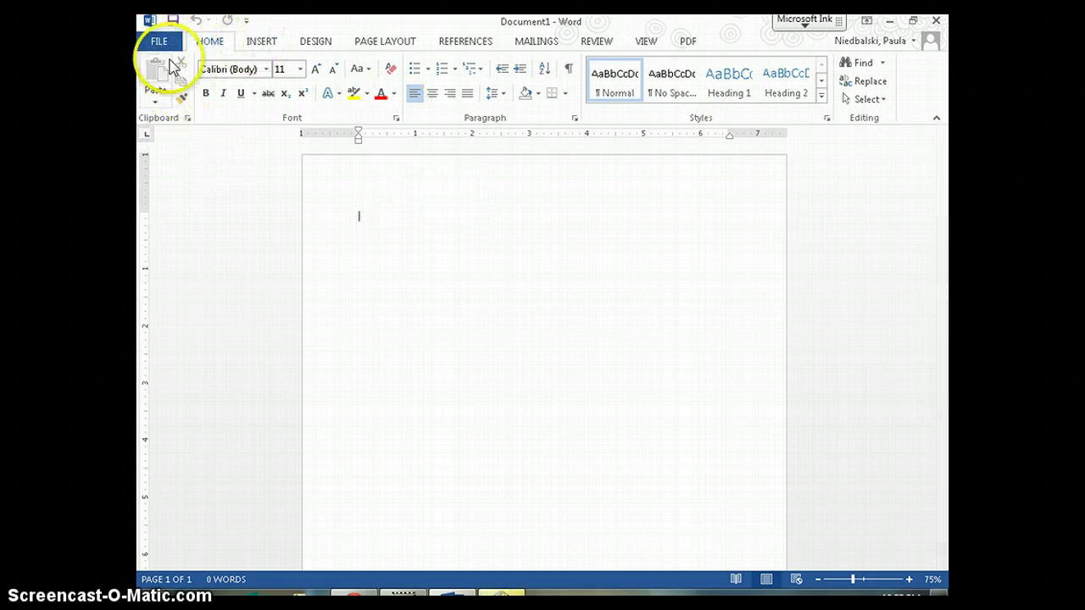
- Insert a 2x2 table at the start of the blank document
click(263, 43)
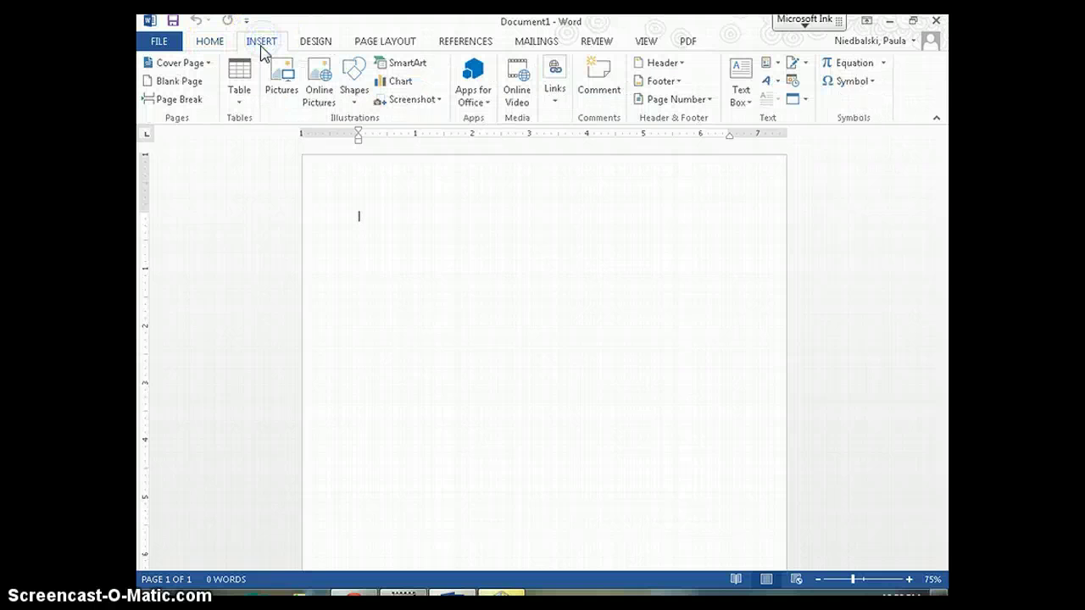
click(239, 85)
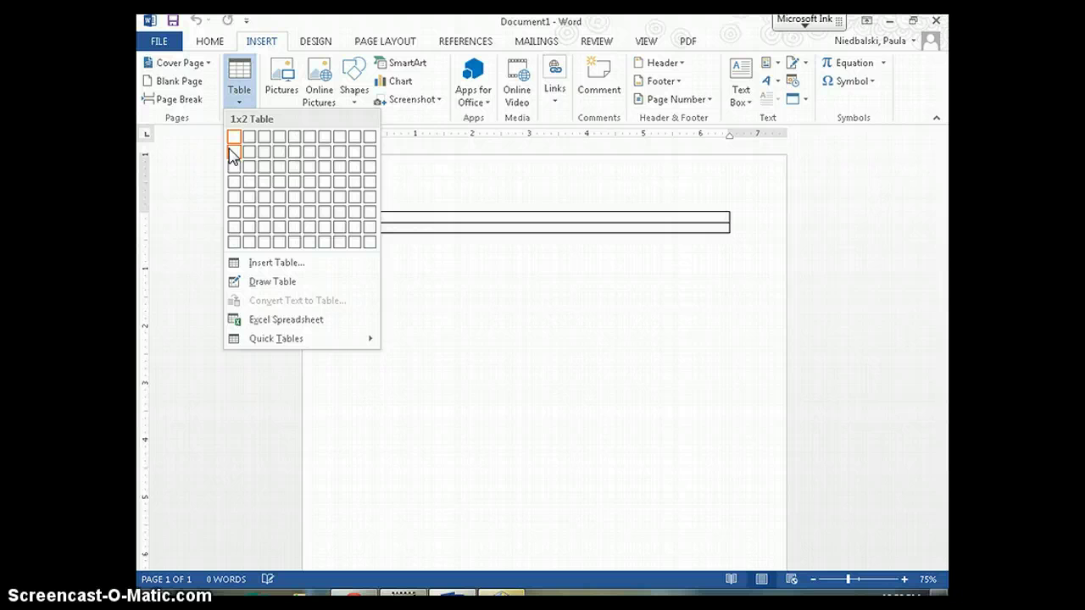
click(246, 144)
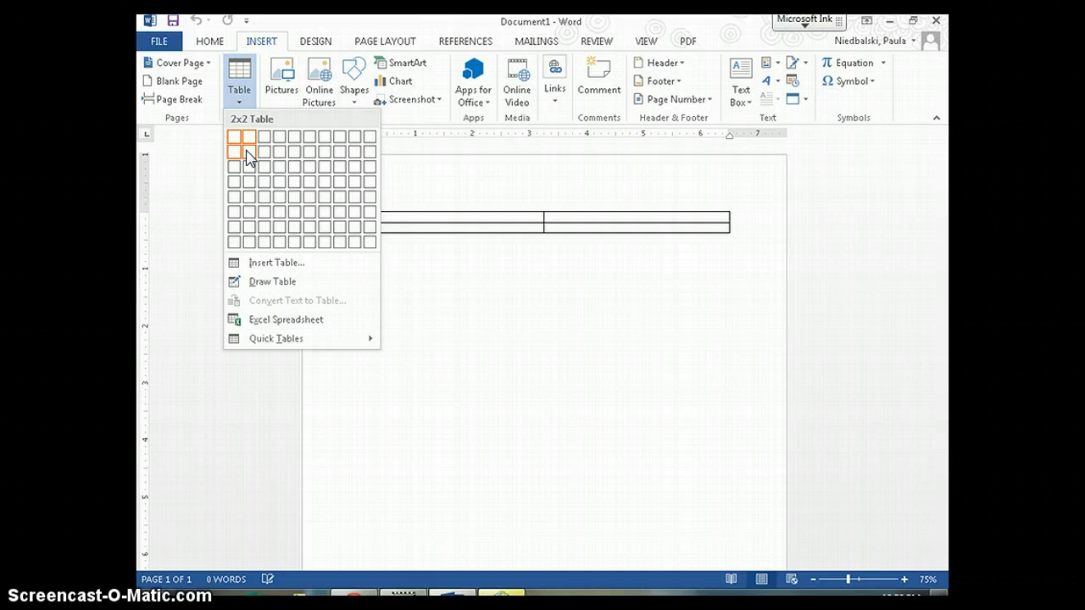
click(246, 153)
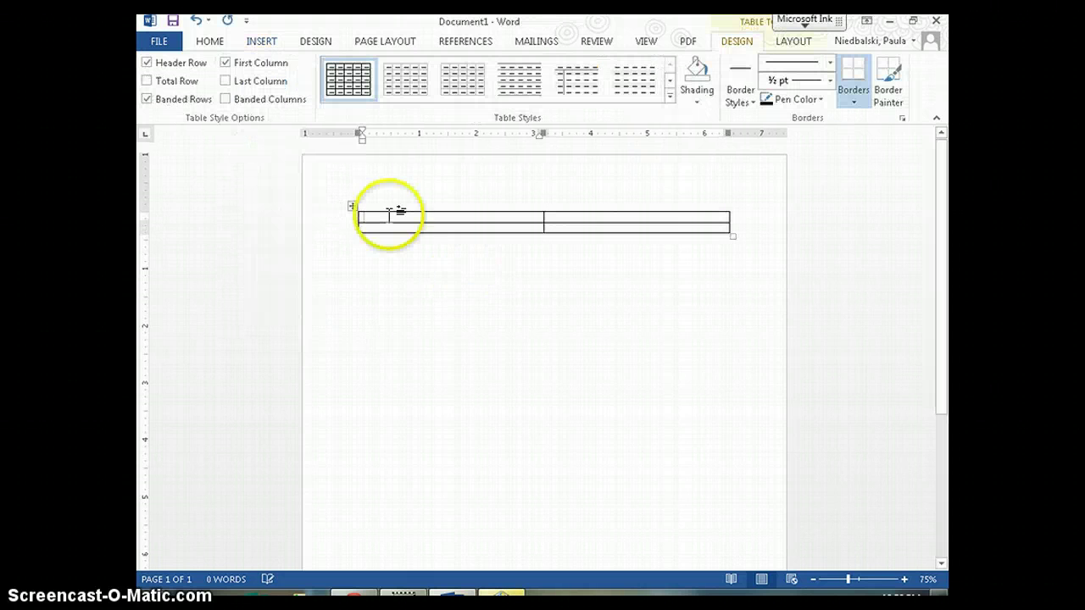
click(259, 42)
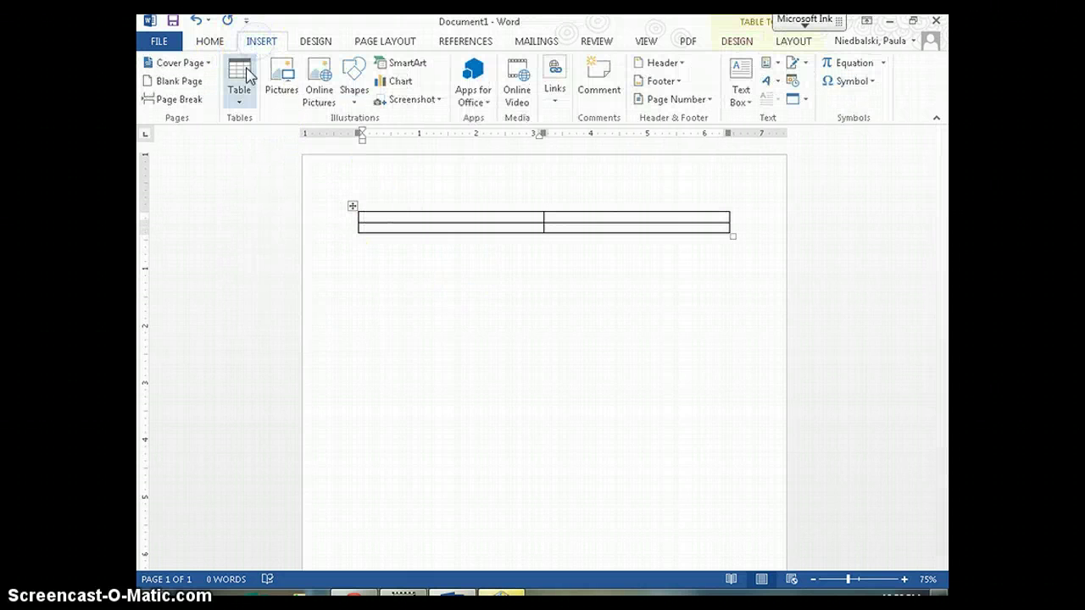
click(240, 81)
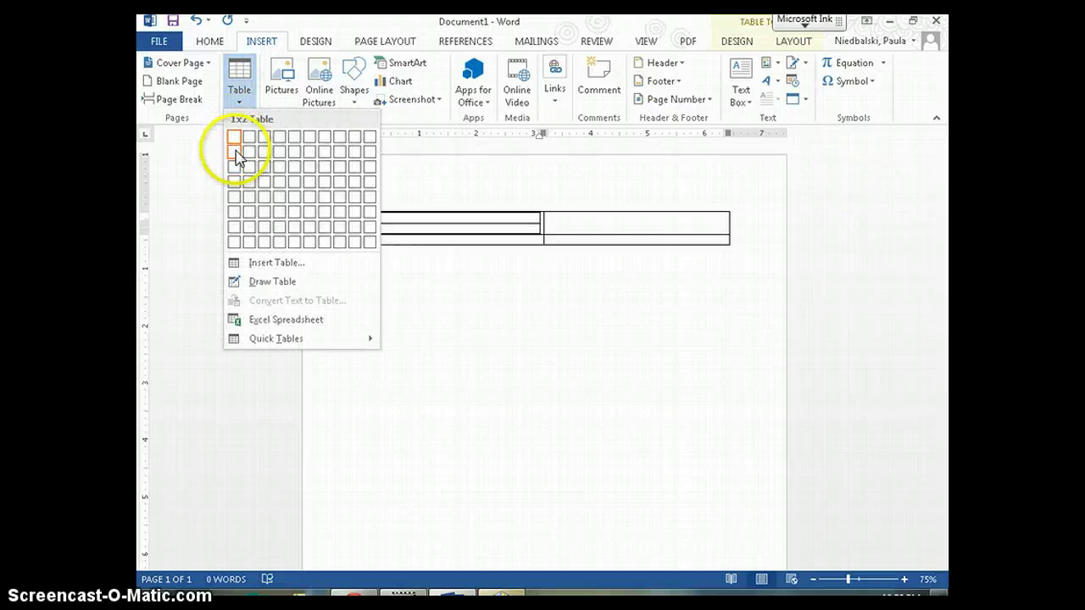
click(246, 153)
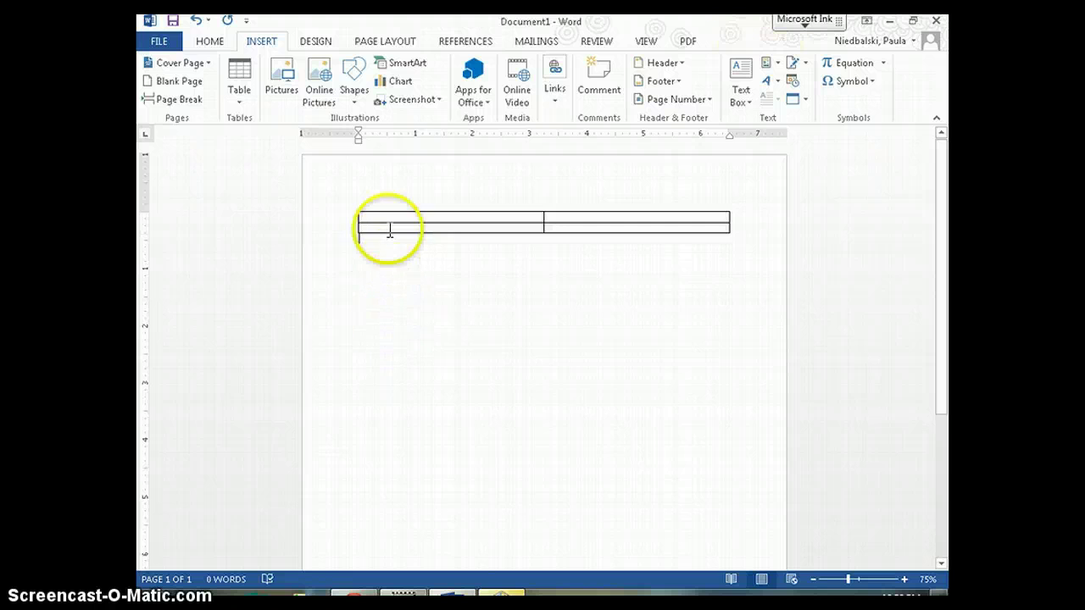
- Move the 2x2 table to the page's upper-left corner and enlarge it to cover nearly the page's full width and part of its height
click(388, 235)
drag(352, 207, 325, 175)
drag(705, 208, 765, 443)
scroll(755, 368, down, 5)
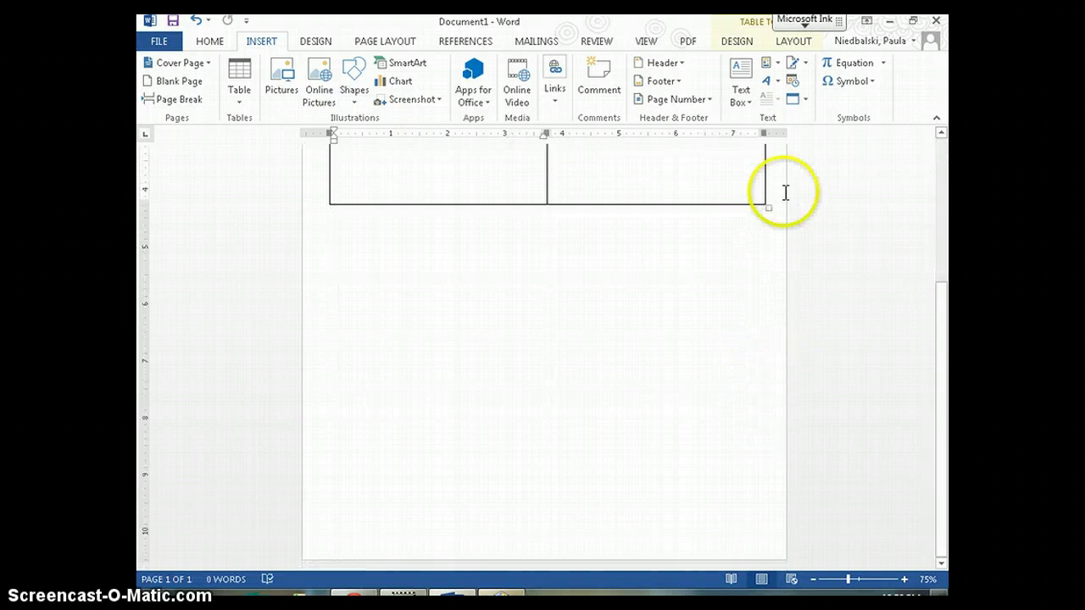
- Try to stretch the table down to the bottom edge of the page, and undo that resize
drag(765, 203, 766, 557)
scroll(737, 398, down, 5)
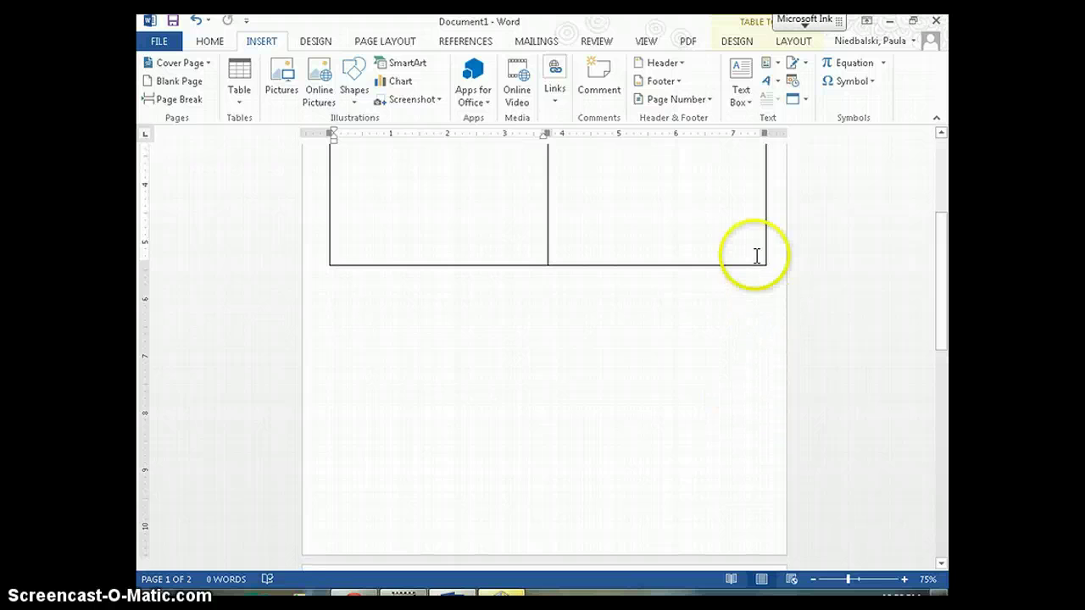
click(762, 263)
scroll(763, 271, up, 1)
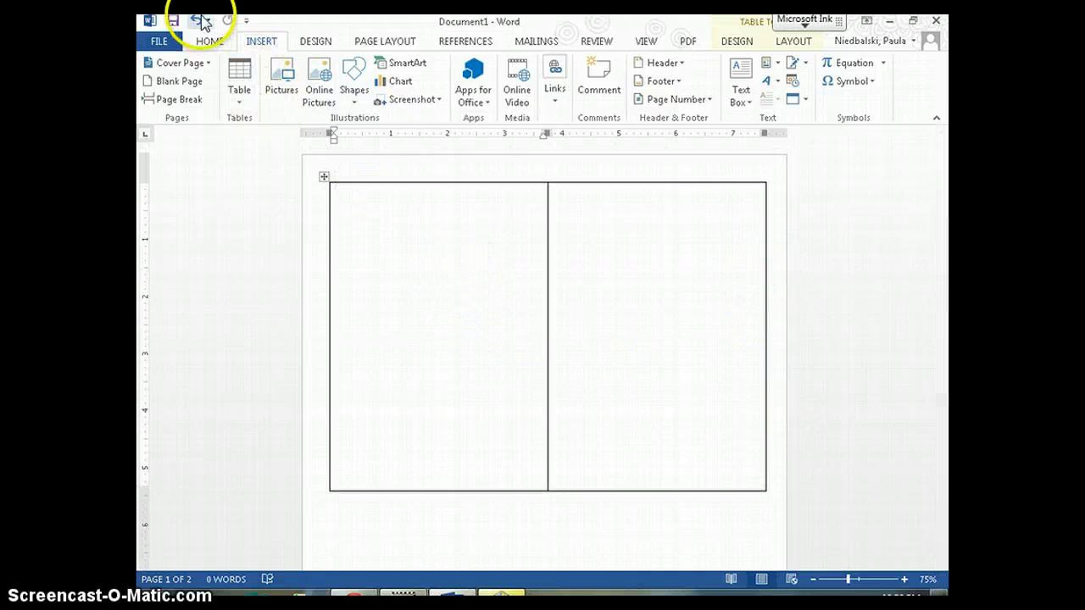
click(197, 20)
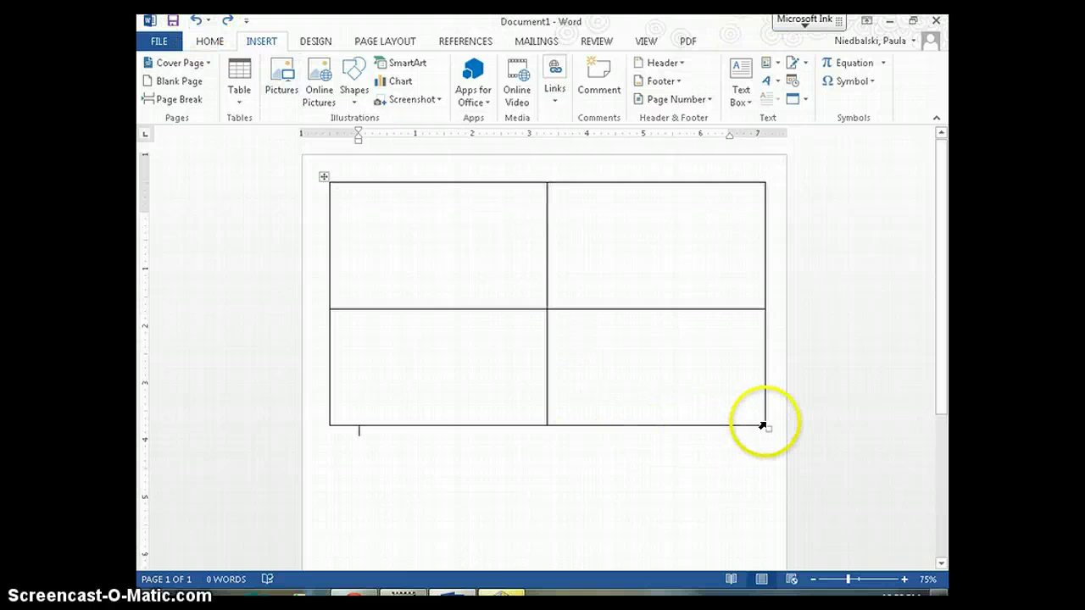
- Enlarge the table so its four cells fill one page, undoing the resize that runs onto a second page
drag(766, 428, 764, 499)
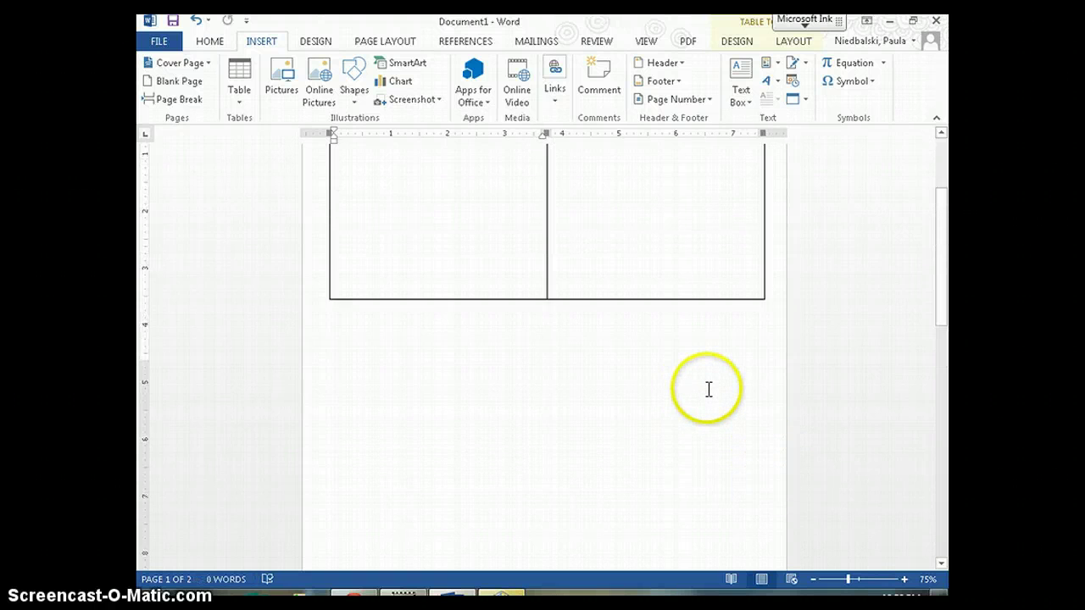
scroll(707, 388, up, 3)
click(199, 20)
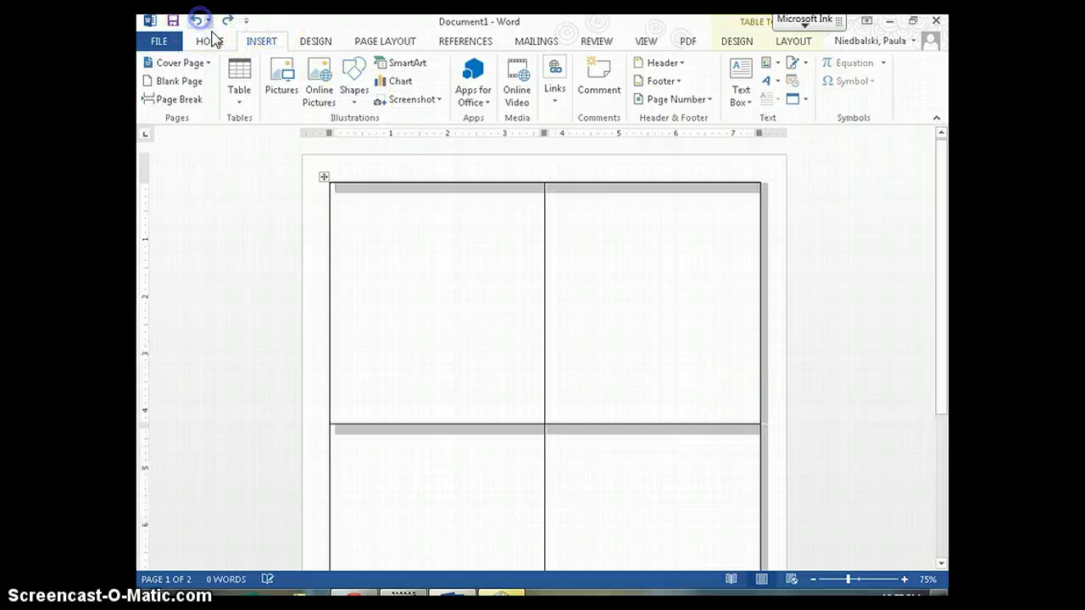
scroll(721, 458, down, 4)
click(378, 221)
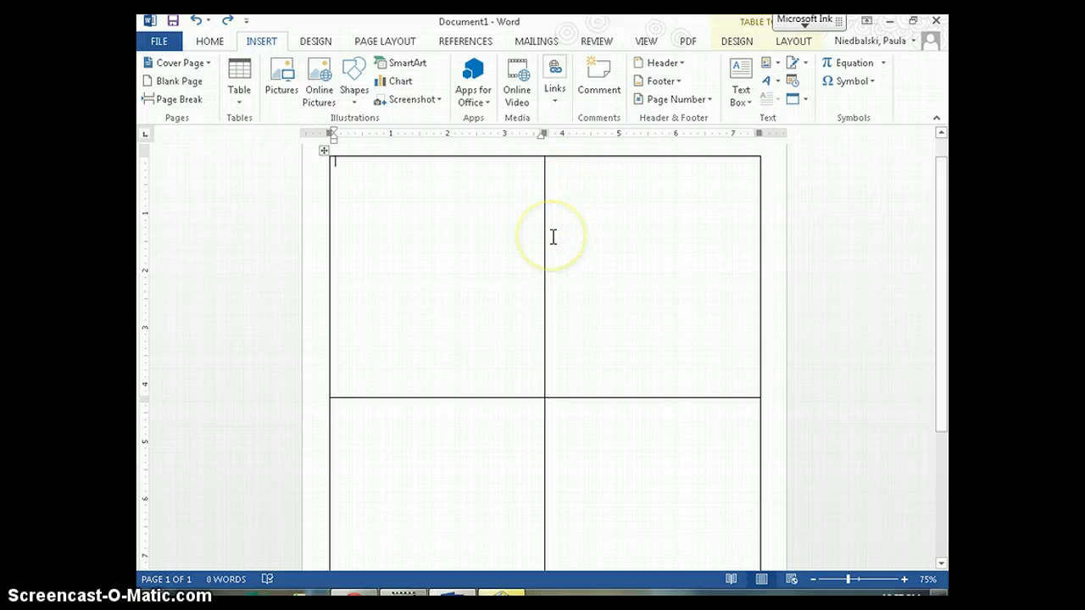
click(159, 44)
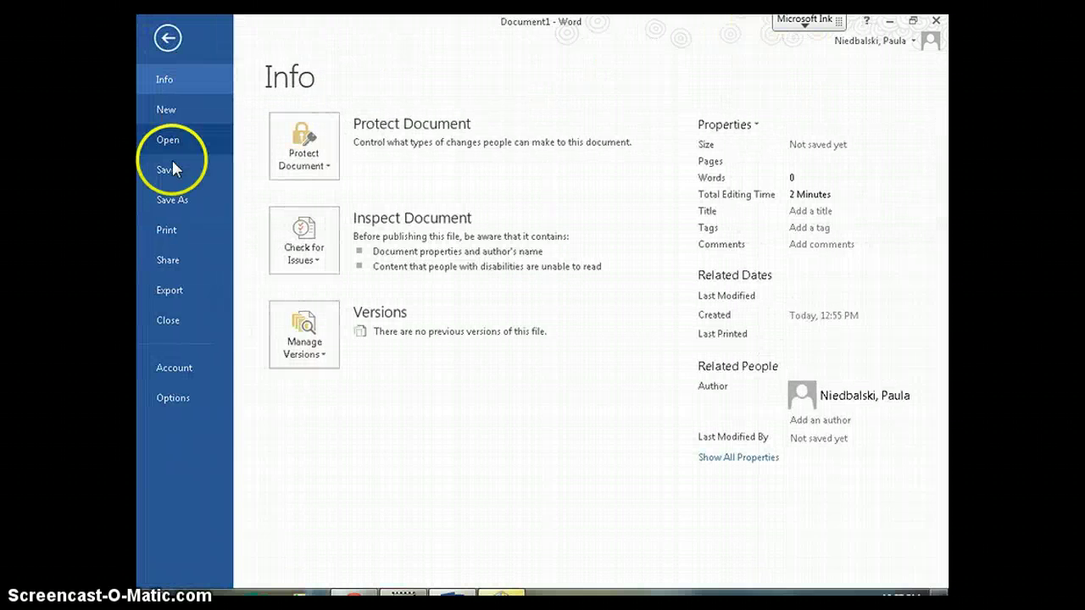
click(179, 198)
key(Escape)
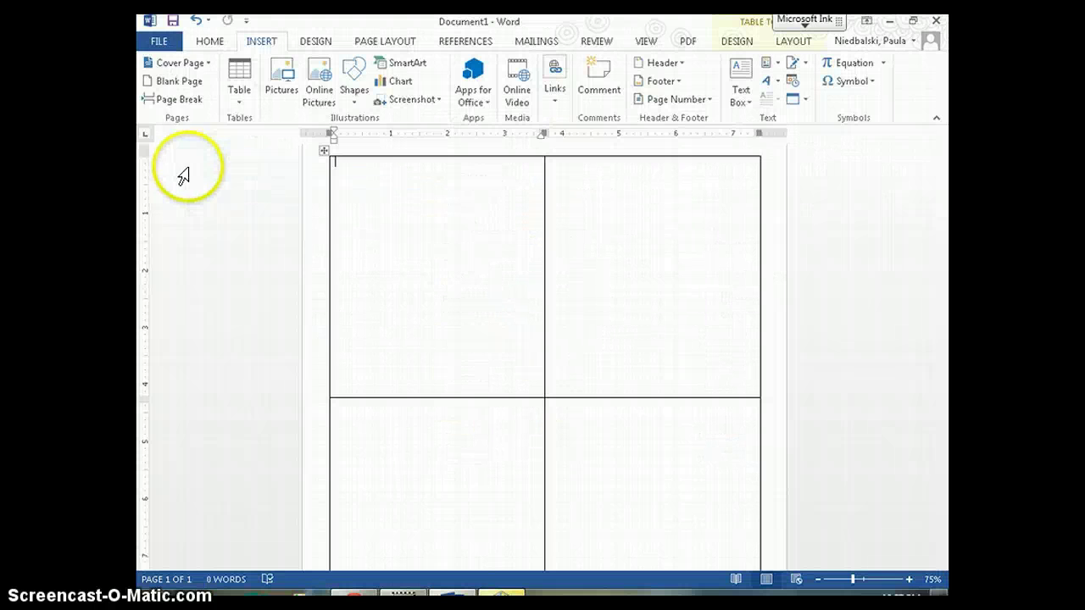
- Start saving the document under a new name on the computer and go to the Network location
click(160, 40)
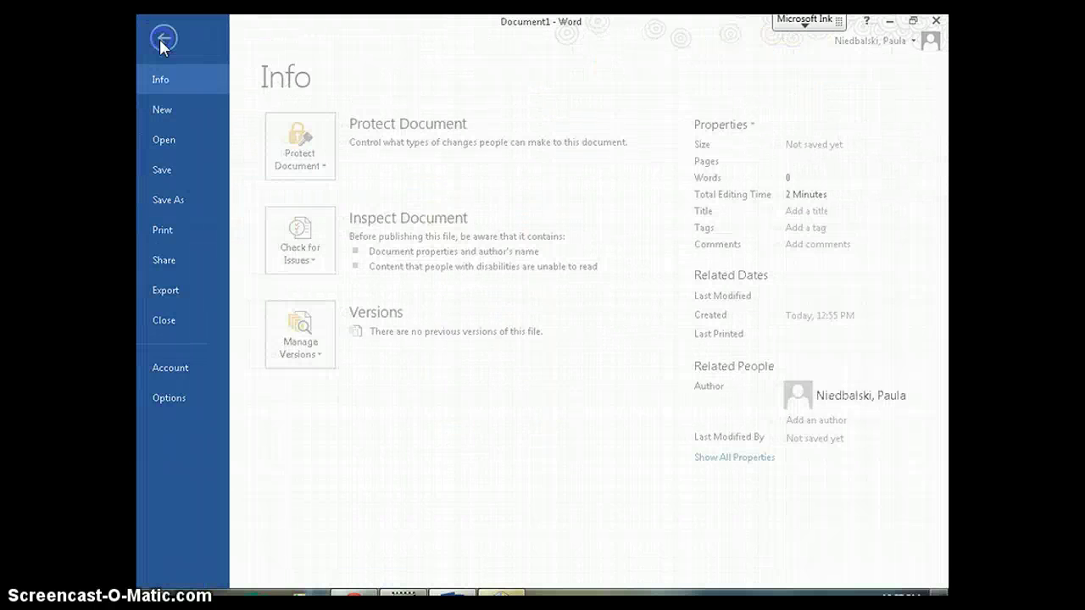
click(175, 198)
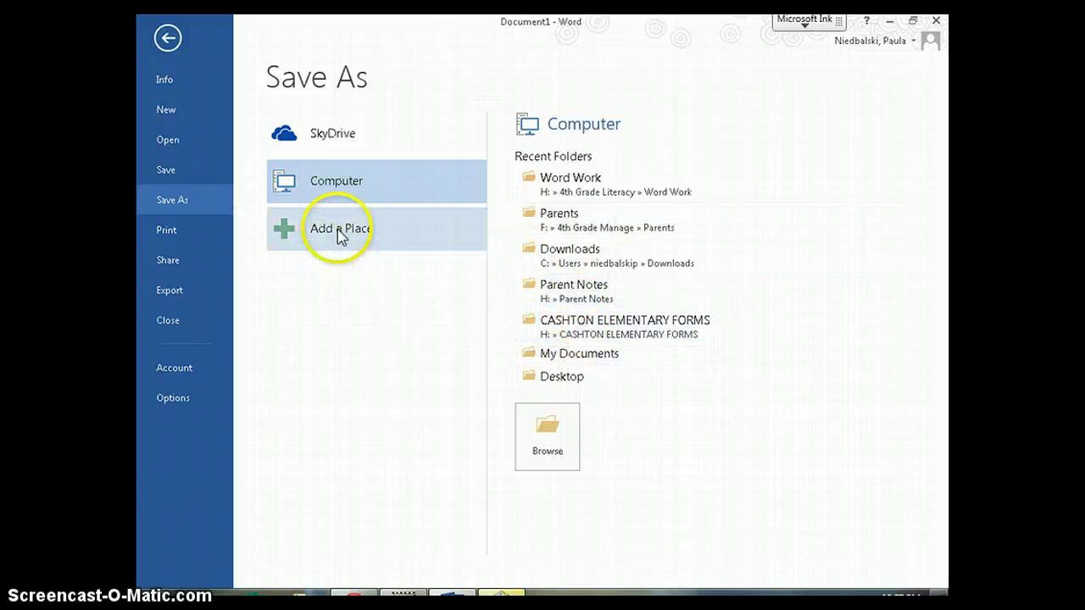
click(348, 190)
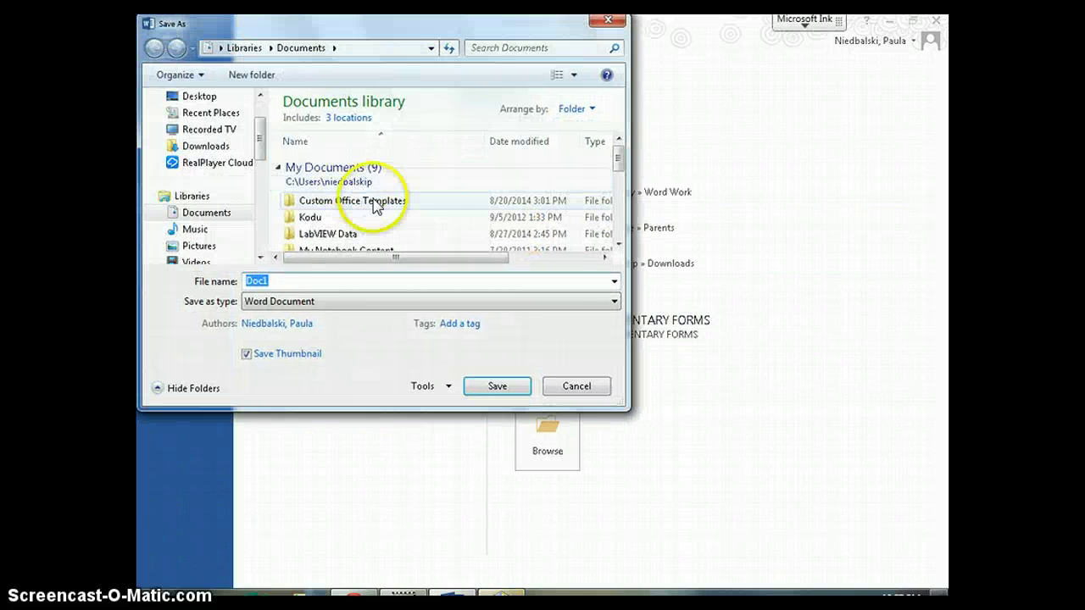
drag(266, 148, 261, 231)
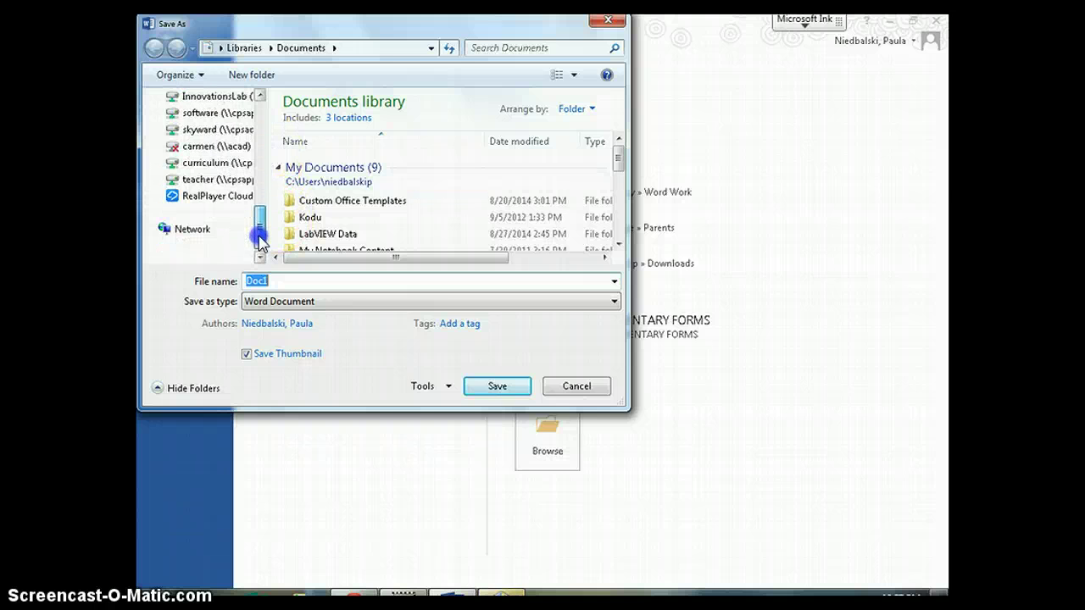
click(214, 235)
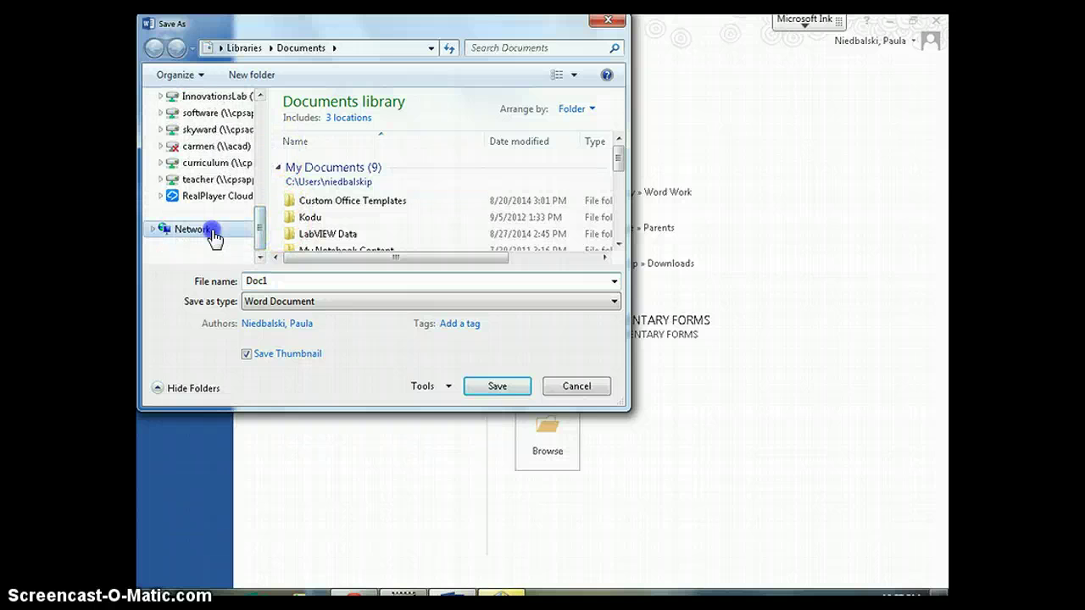
- Browse the network server CPSDC01 and open its grade4 share
click(618, 257)
click(618, 257)
click(618, 257)
click(618, 257)
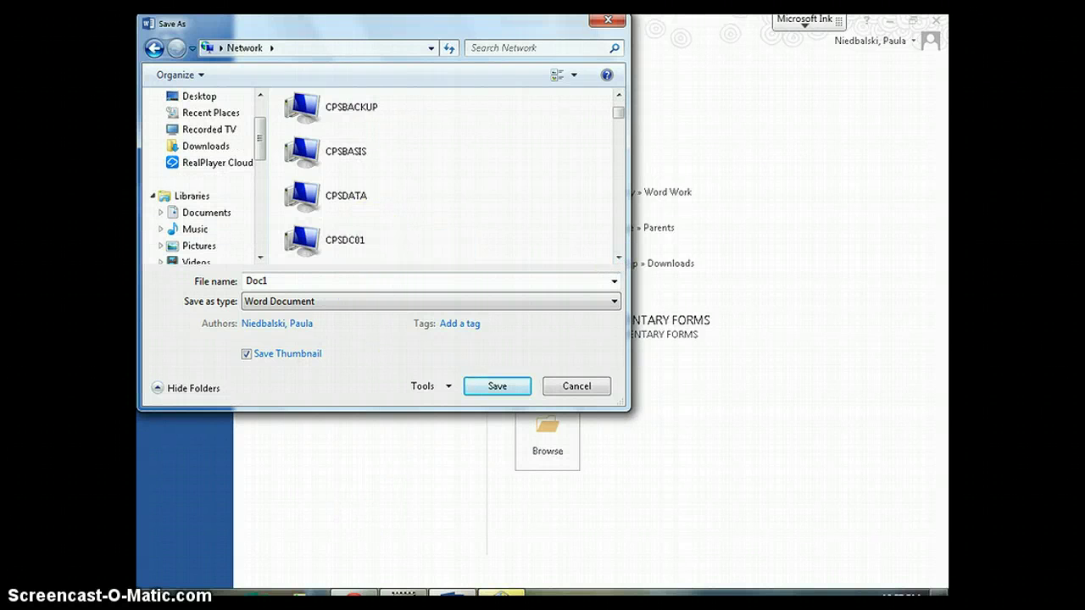
double_click(288, 244)
click(308, 207)
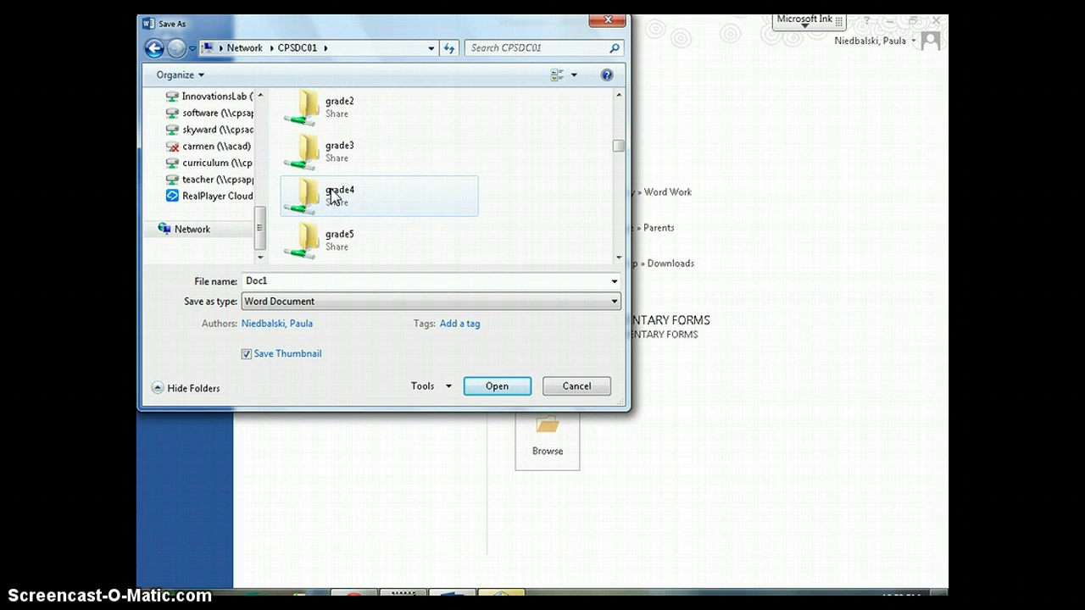
double_click(331, 195)
click(373, 185)
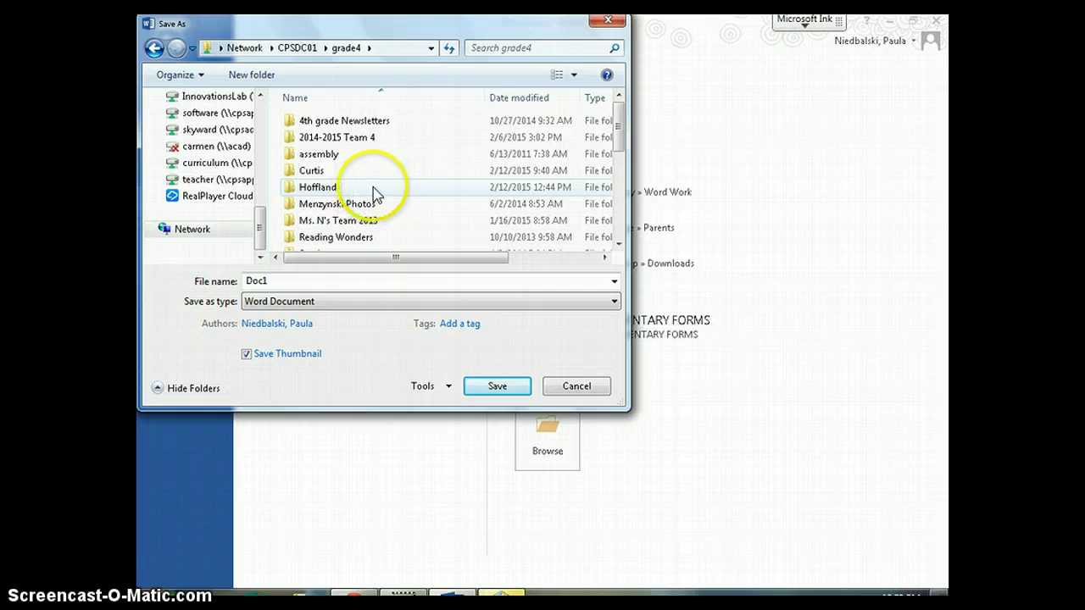
- Create a folder named Friendship Cards inside the teacher's folder dated 2/12/2015 12:44 PM in grade4
double_click(325, 190)
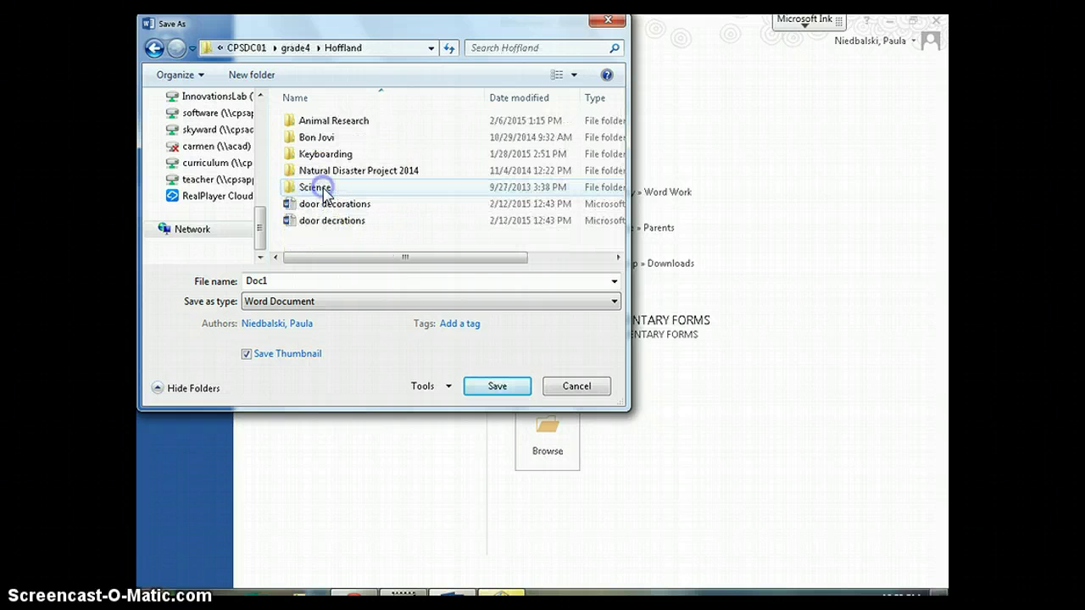
click(260, 78)
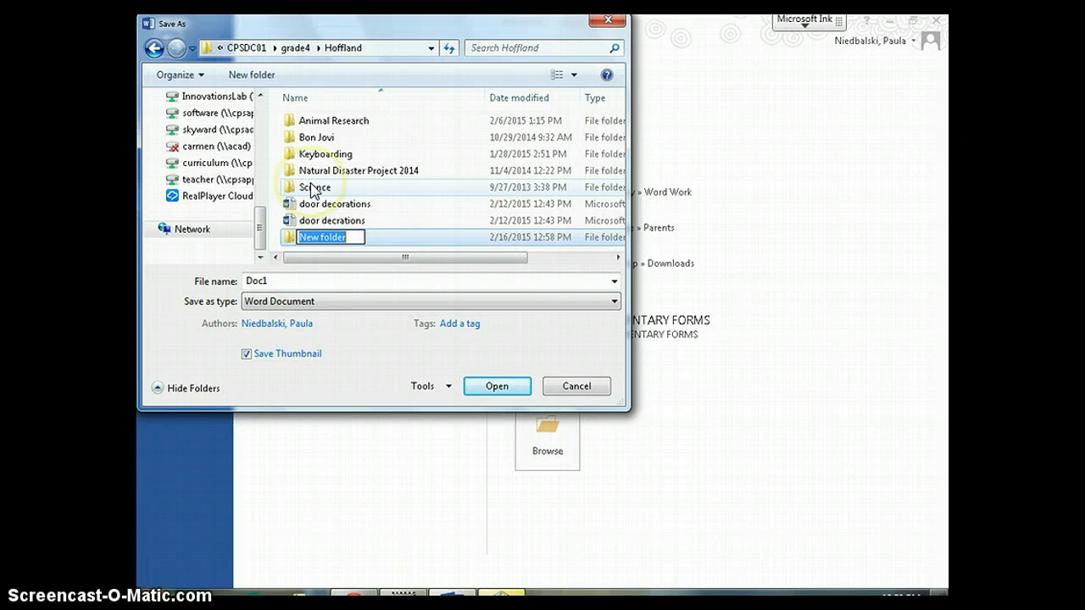
text(Friendship Cards)
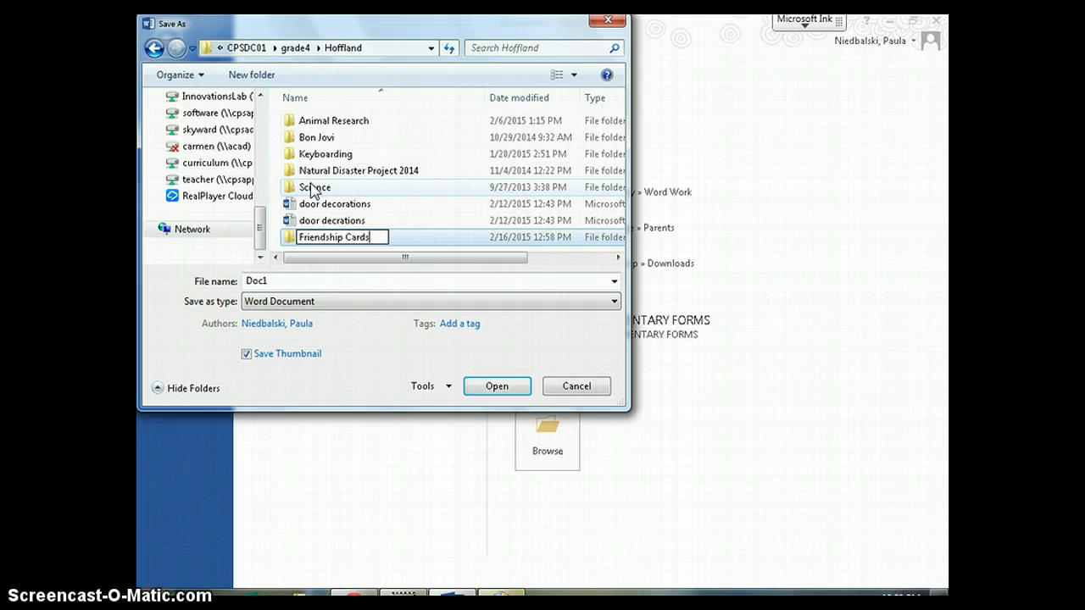
key(Return)
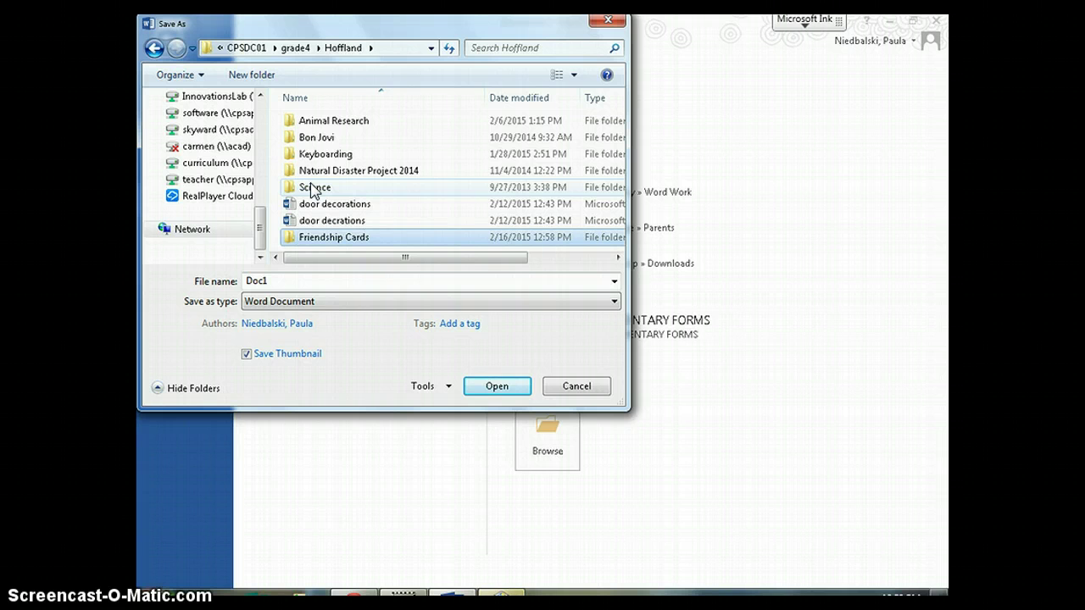
- Go back to the grade4 share and create a folder named Friendship Cards inside 2014-2015 Team 4
click(291, 50)
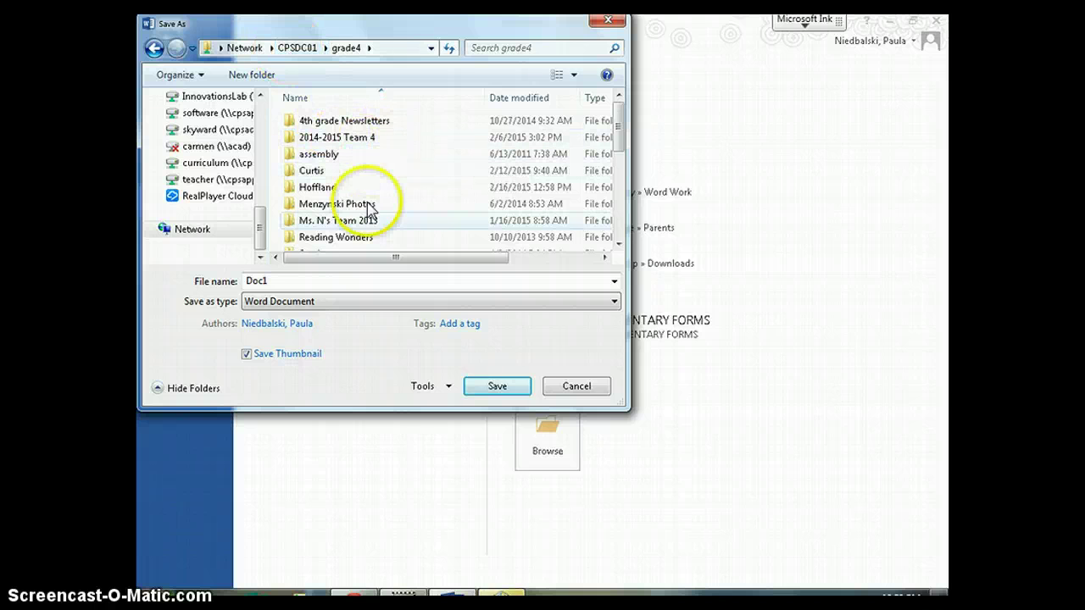
click(364, 218)
double_click(360, 137)
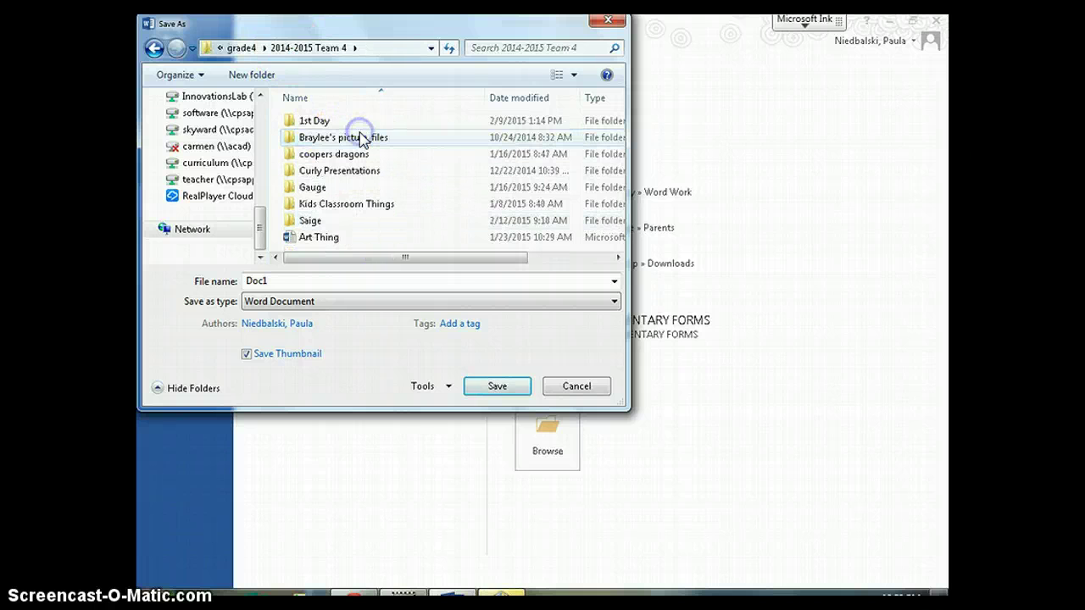
click(251, 74)
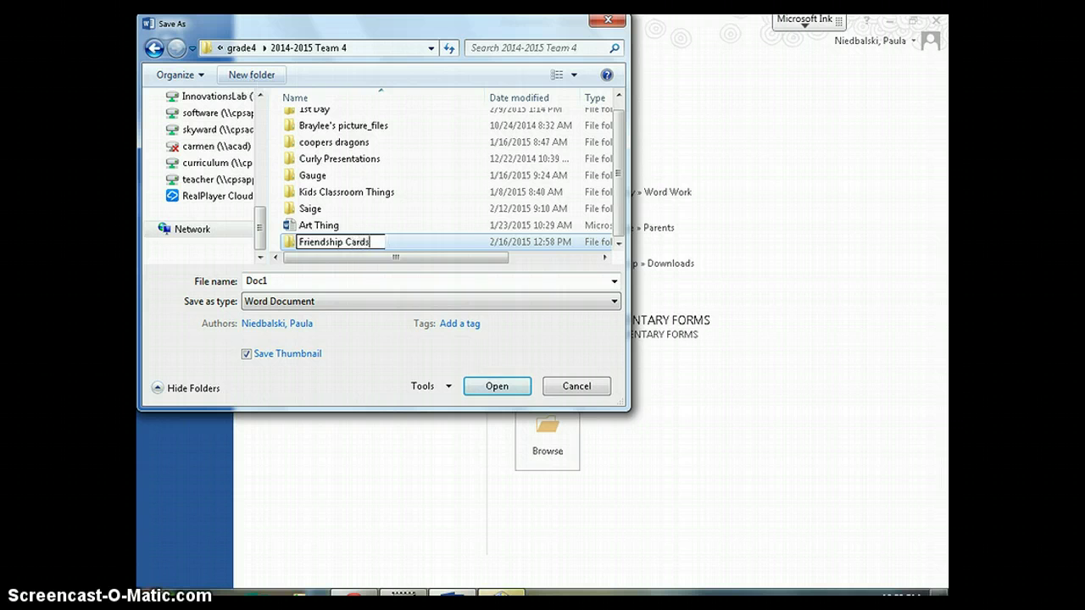
key(Return)
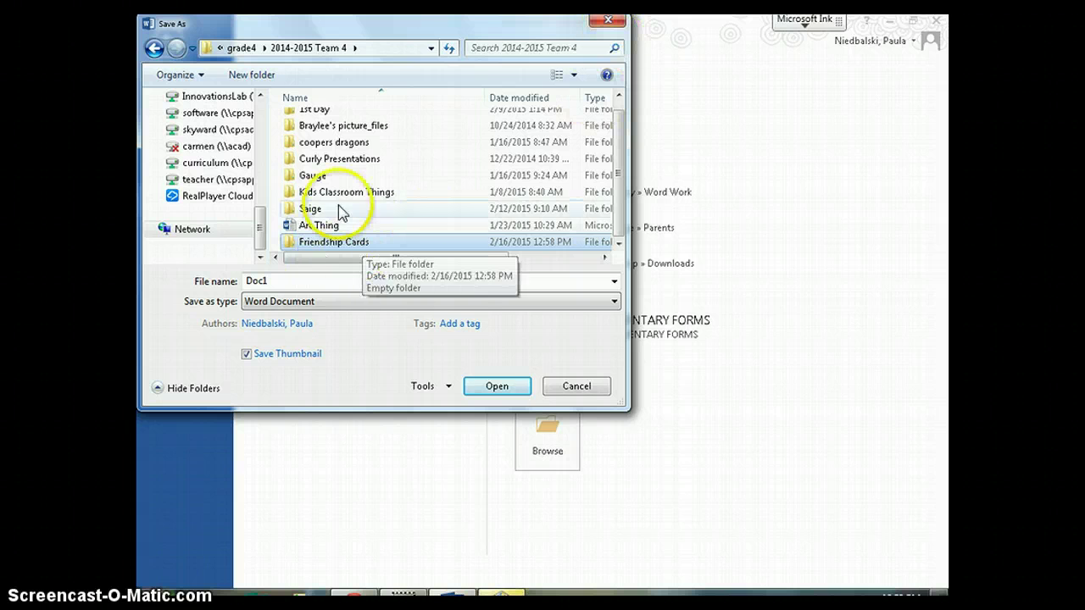
- Inside the Friendship Cards folder of 2014-2015 Team 4, create a subfolder named with the student's first name
double_click(320, 242)
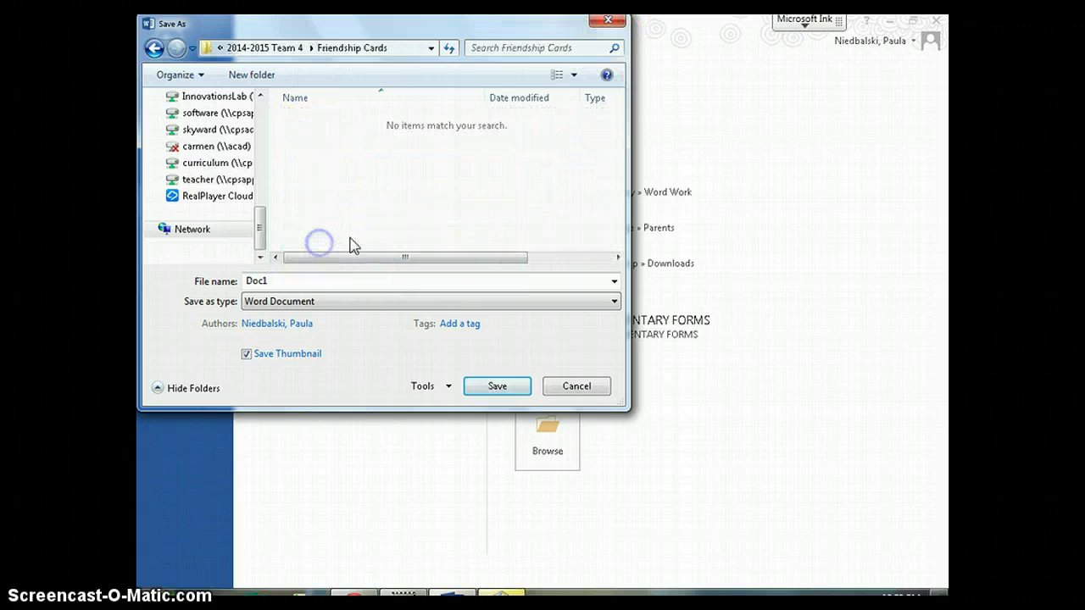
click(256, 77)
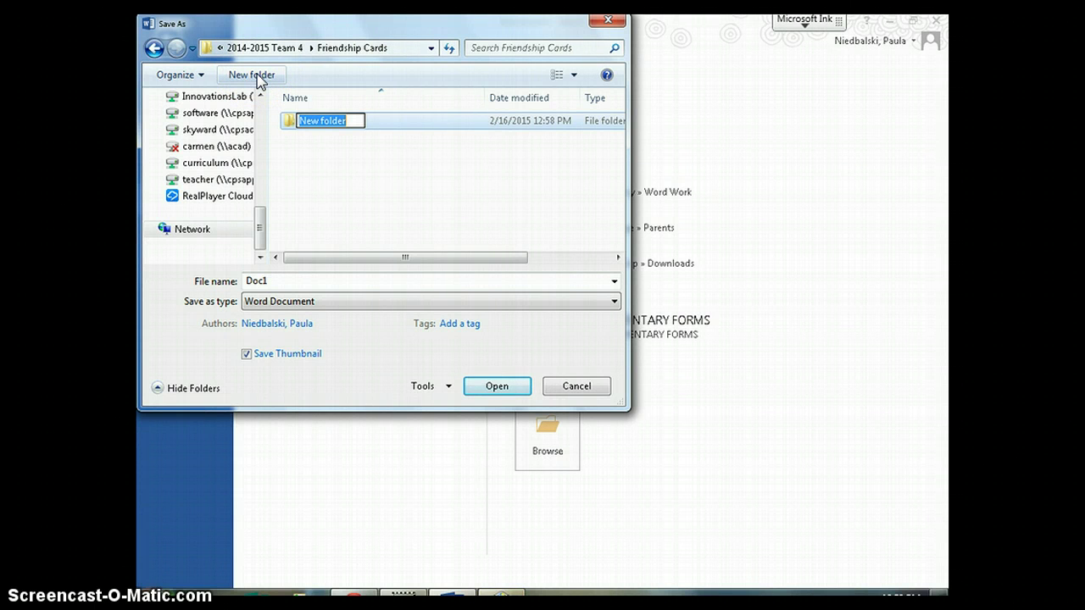
text(Jim)
key(Return)
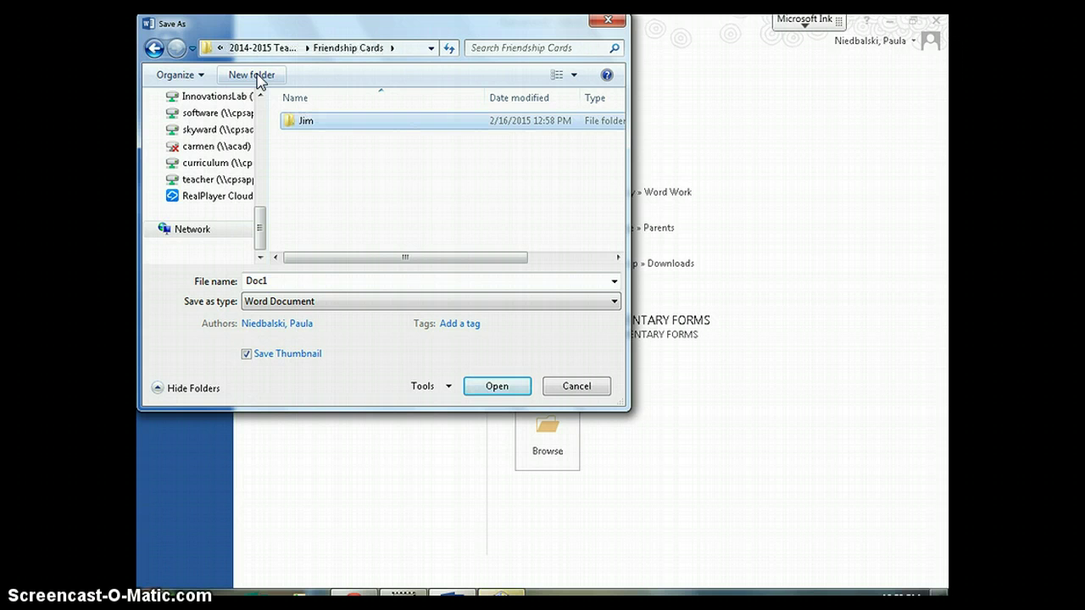
- Open the student's folder and save the document there as My Cards
click(499, 386)
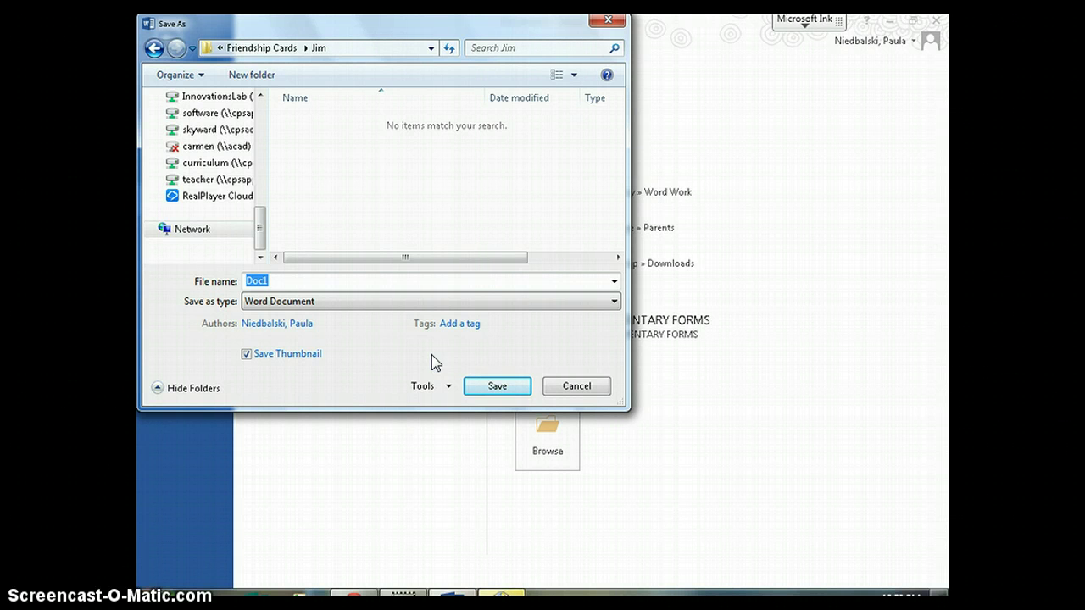
click(389, 279)
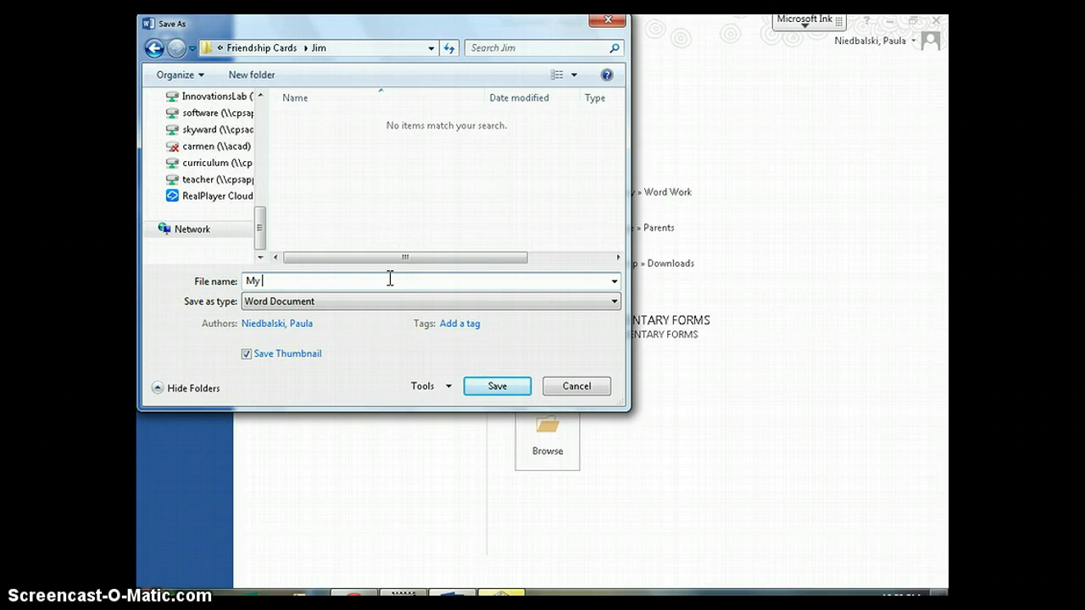
key(Return)
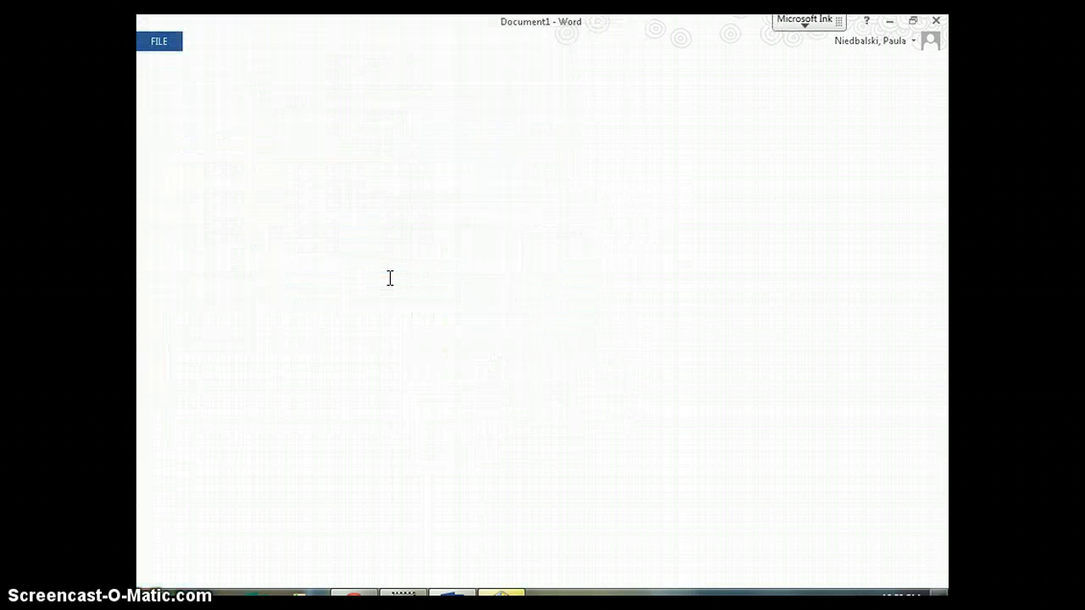
- Start saving another copy of My Cards from its current folder and go back up to the grade4 share
click(161, 40)
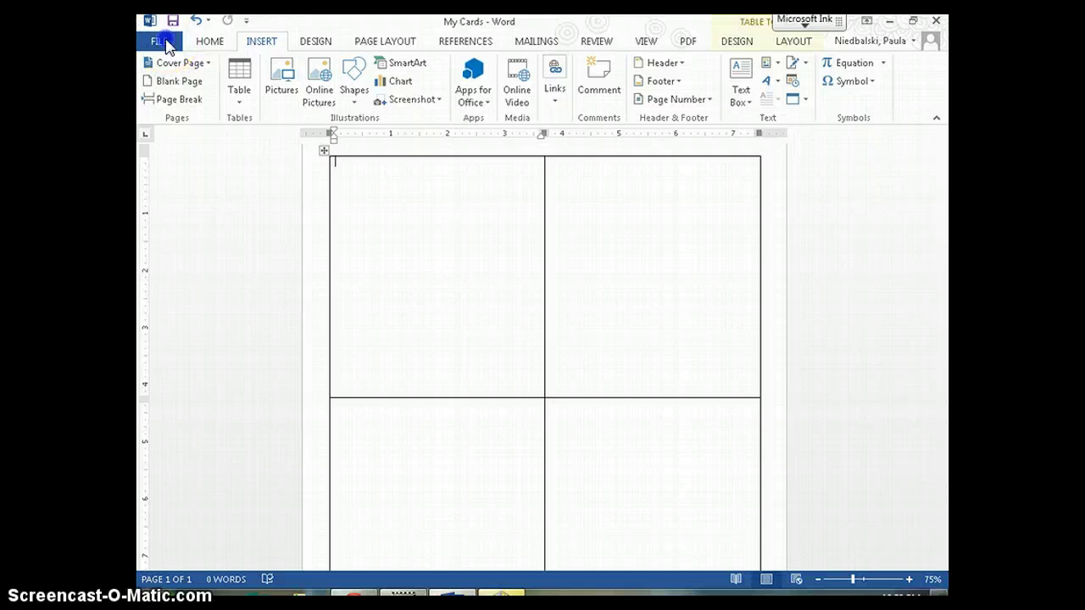
click(183, 202)
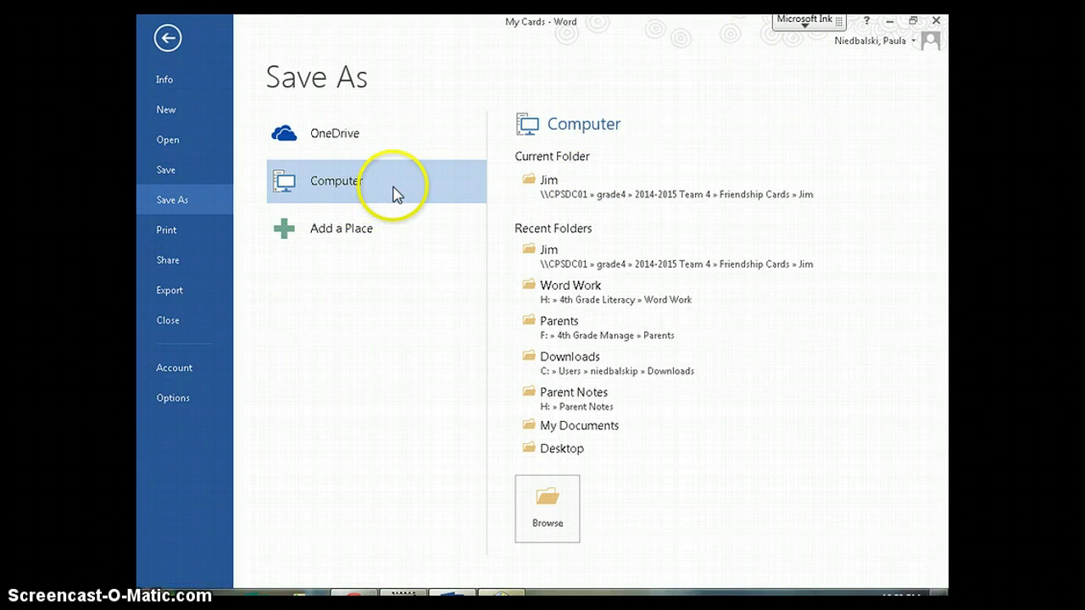
click(626, 195)
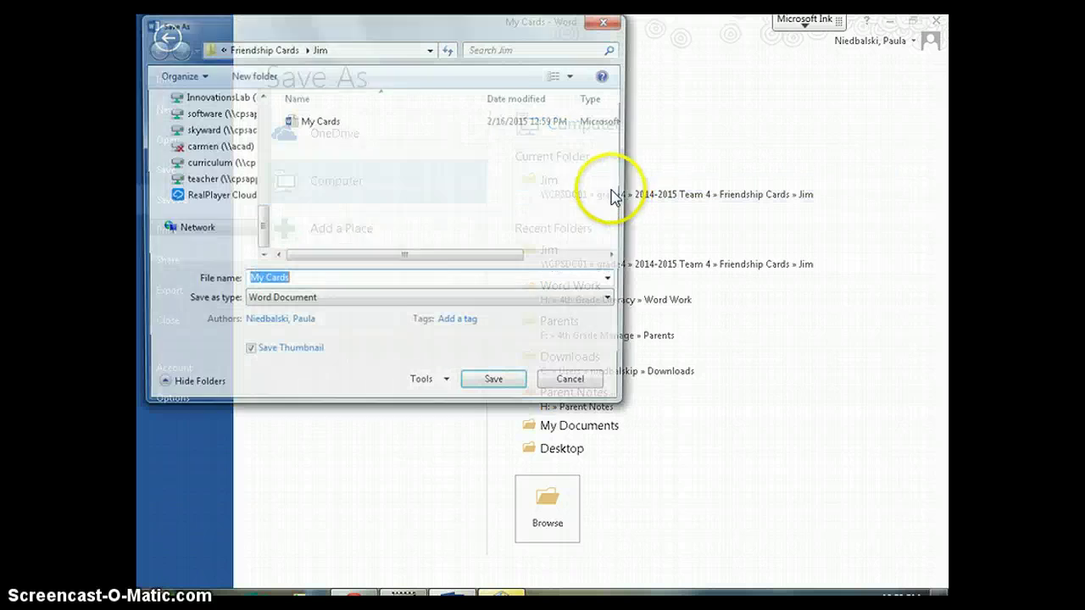
click(268, 47)
click(267, 47)
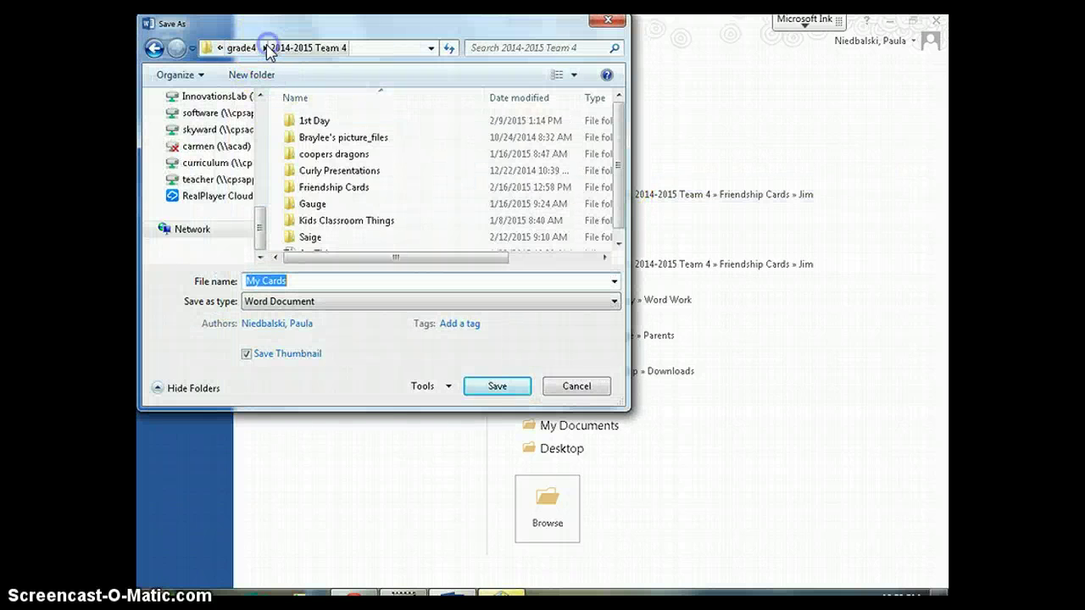
click(268, 47)
click(291, 82)
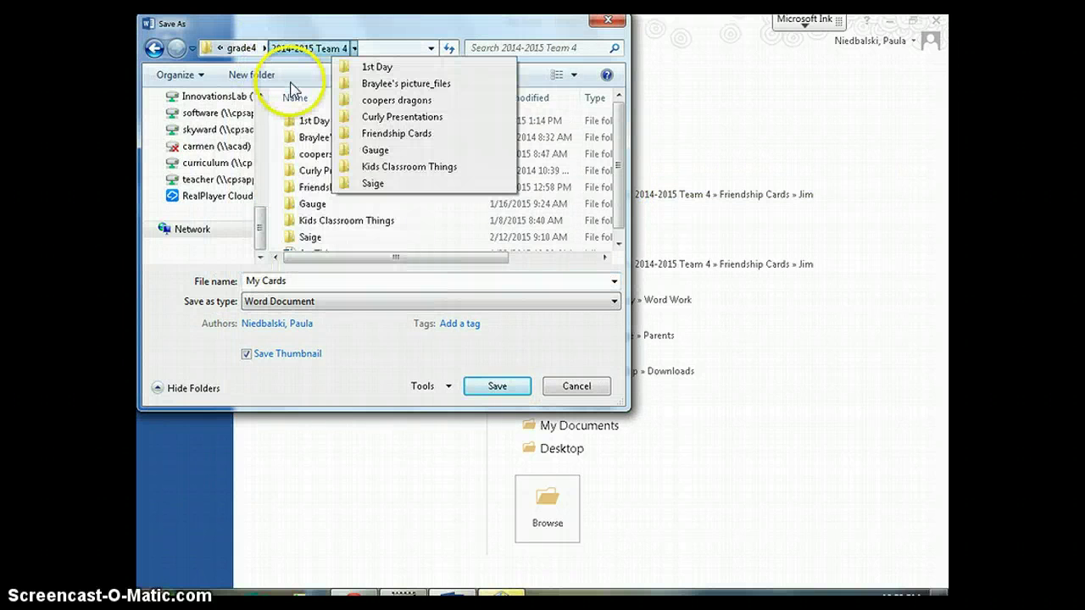
click(273, 51)
click(288, 52)
click(262, 47)
click(241, 47)
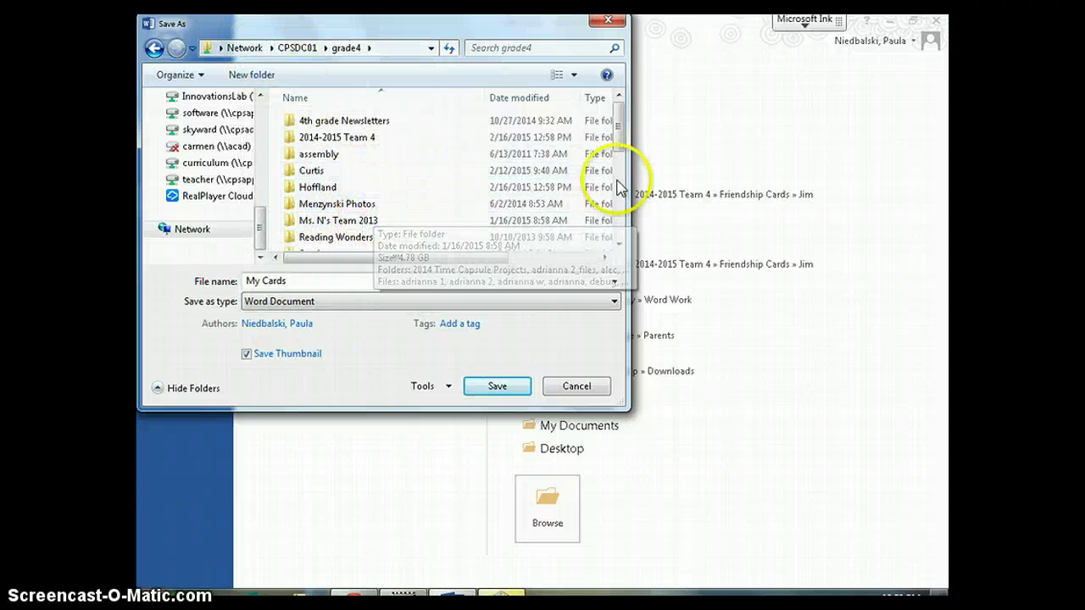
- Open Friendship Cards in the teacher's folder two below assembly and create a subfolder named with another student's first name
mouse_move(623, 142)
mouse_down()
mouse_move(621, 151)
mouse_move(624, 139)
mouse_up()
double_click(312, 179)
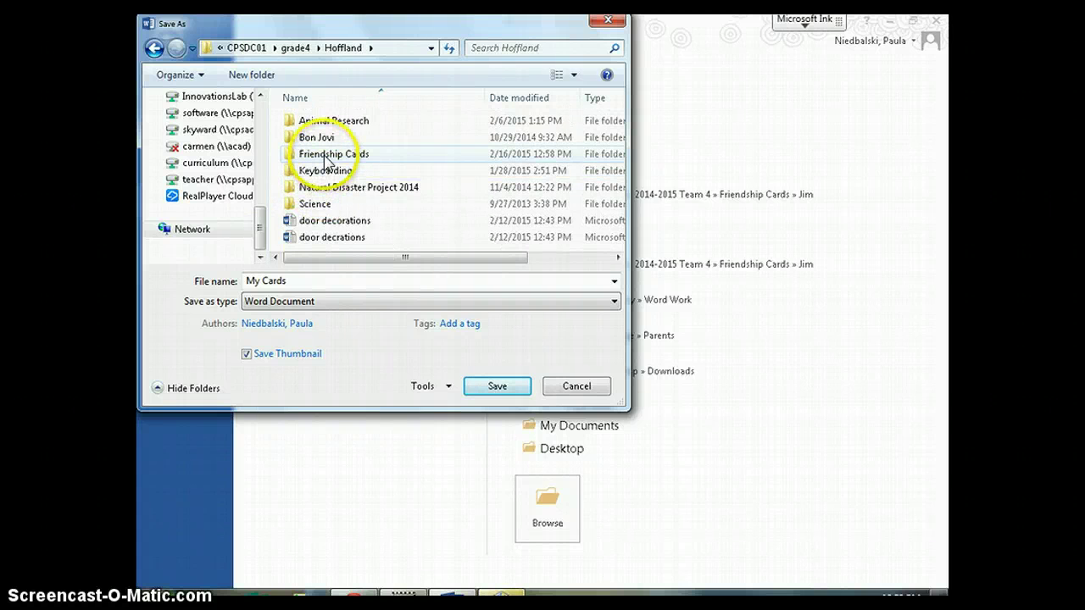
double_click(326, 155)
click(252, 75)
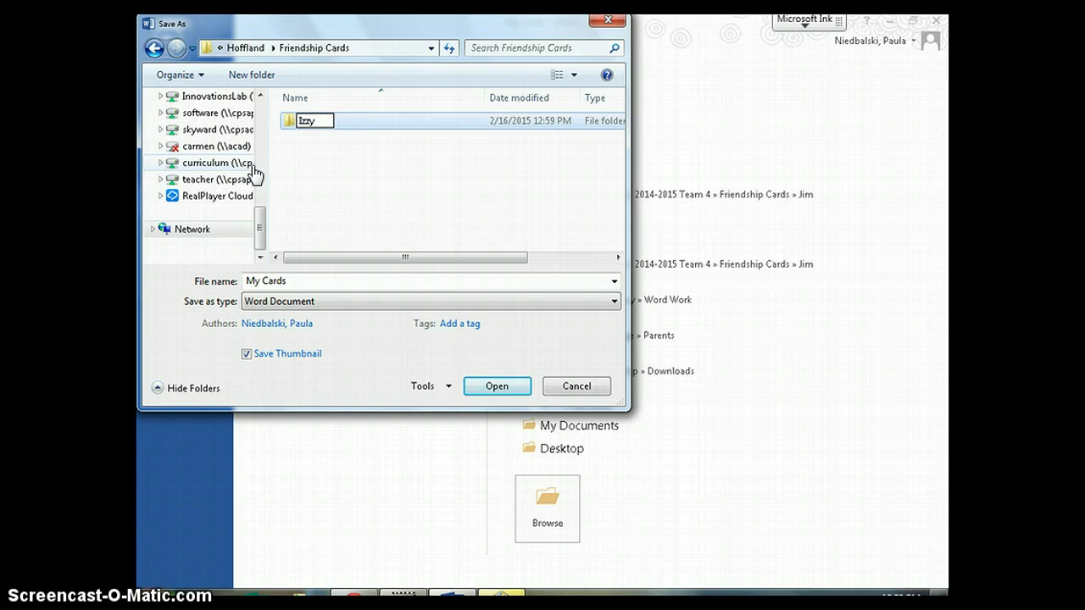
key(Return)
- Open the second student's folder and save the copy there under the name My Cards
click(496, 387)
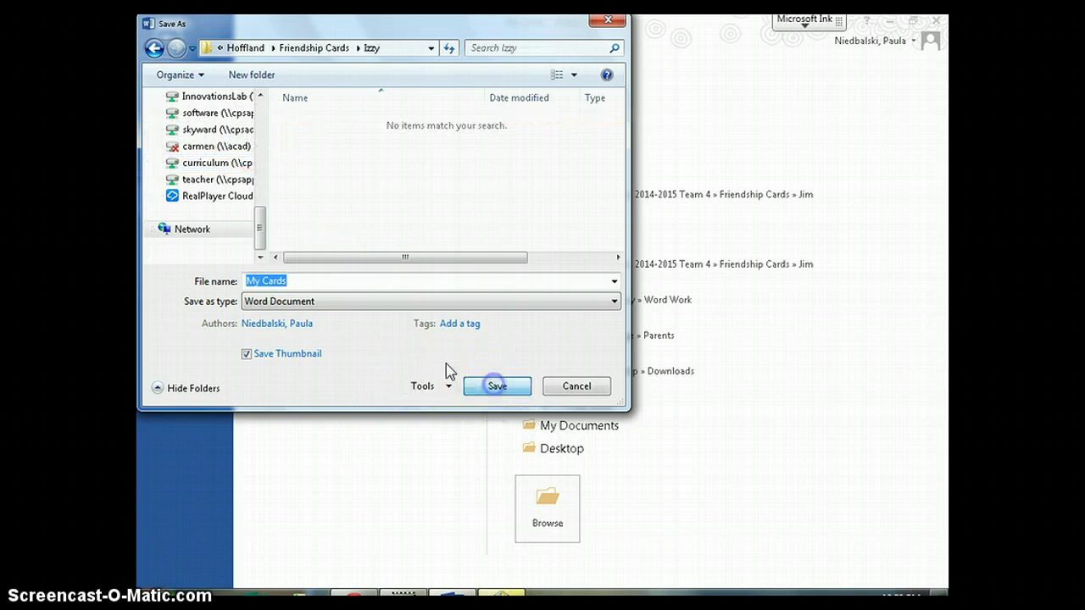
click(307, 282)
click(342, 281)
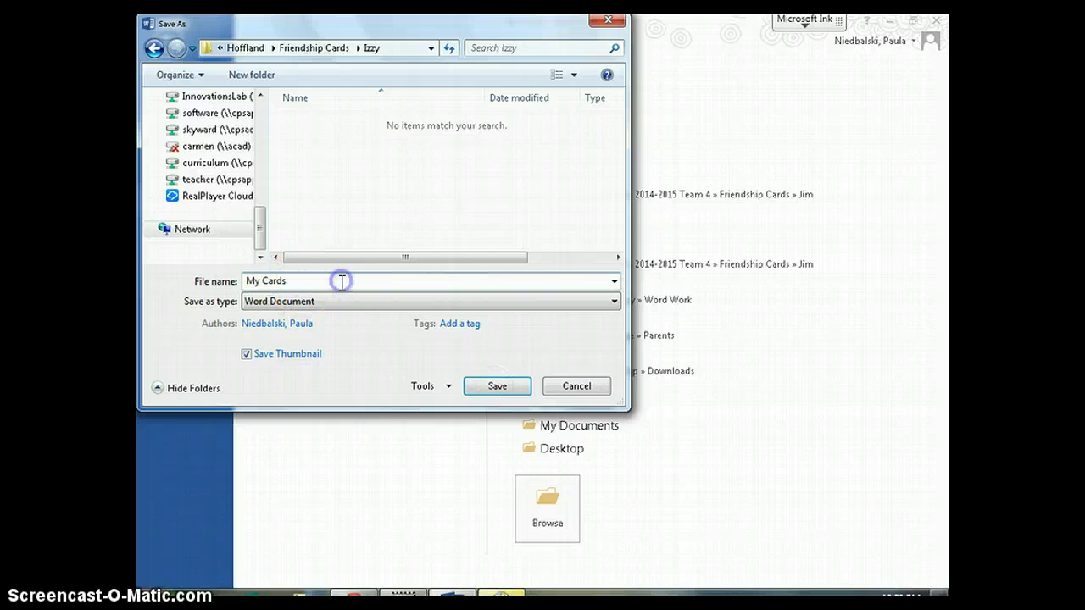
click(497, 386)
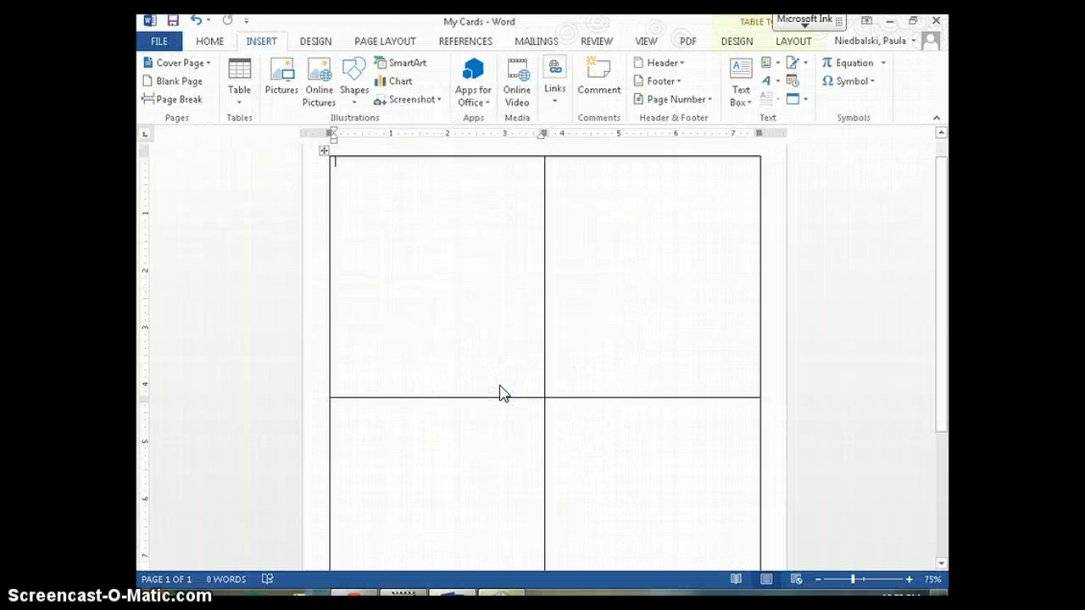
click(286, 75)
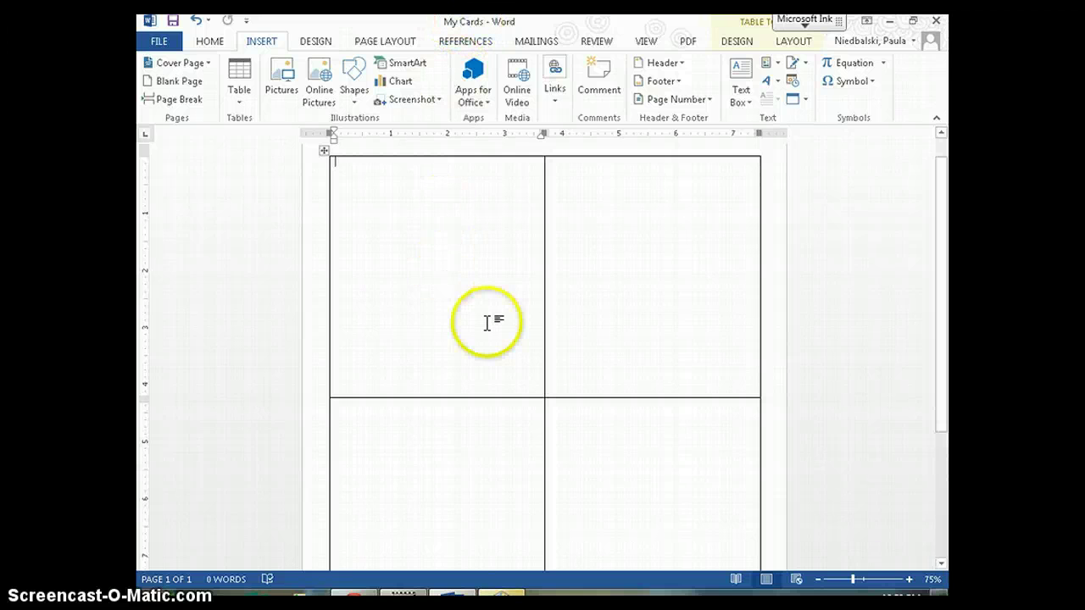
scroll(637, 376, down, 4)
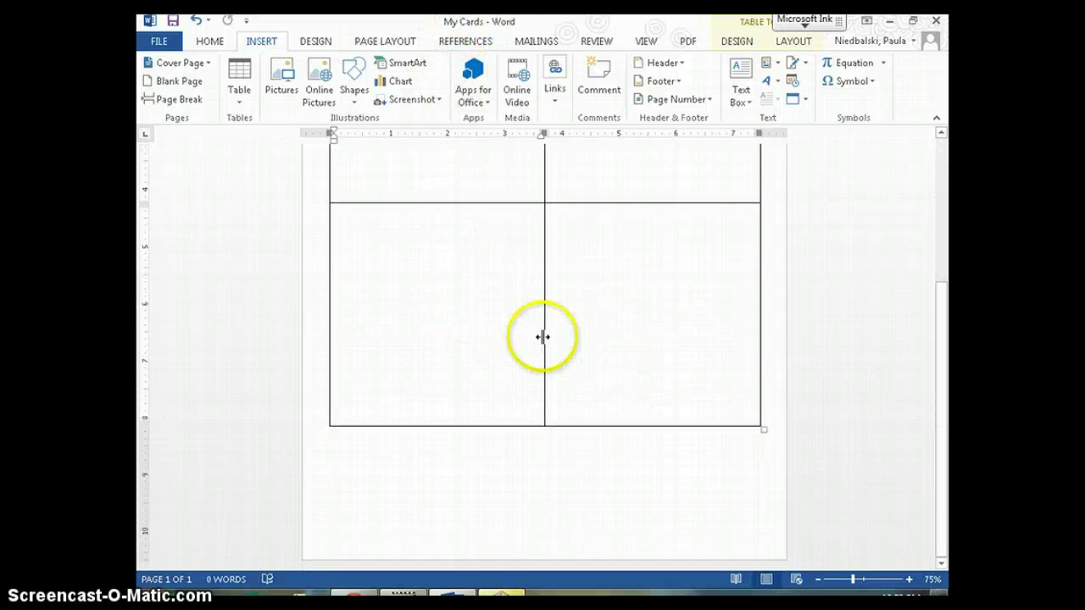
scroll(542, 336, up, 3)
drag(536, 337, 536, 345)
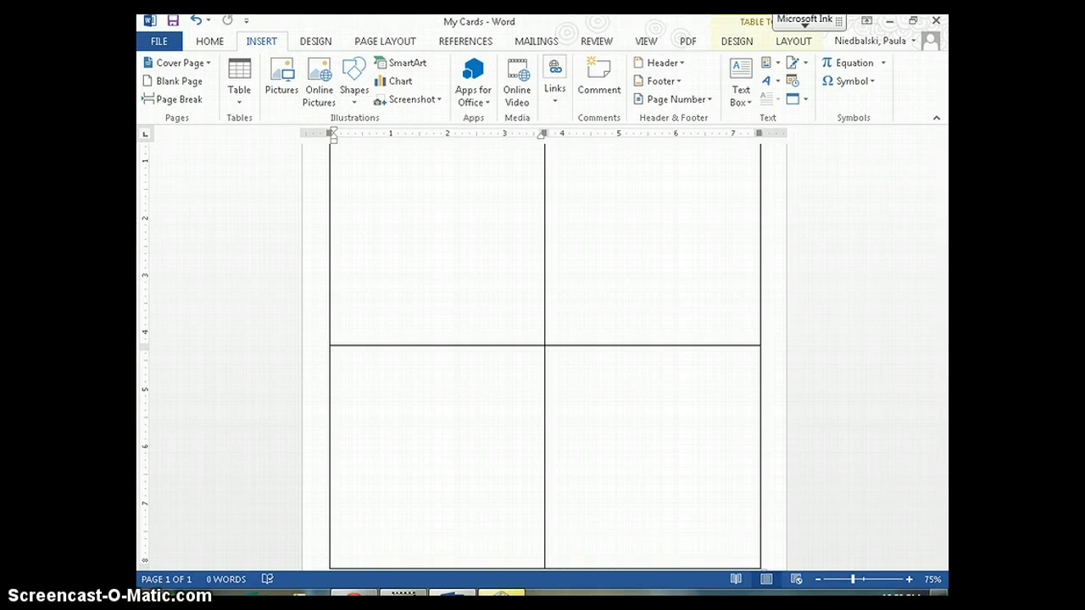
click(150, 547)
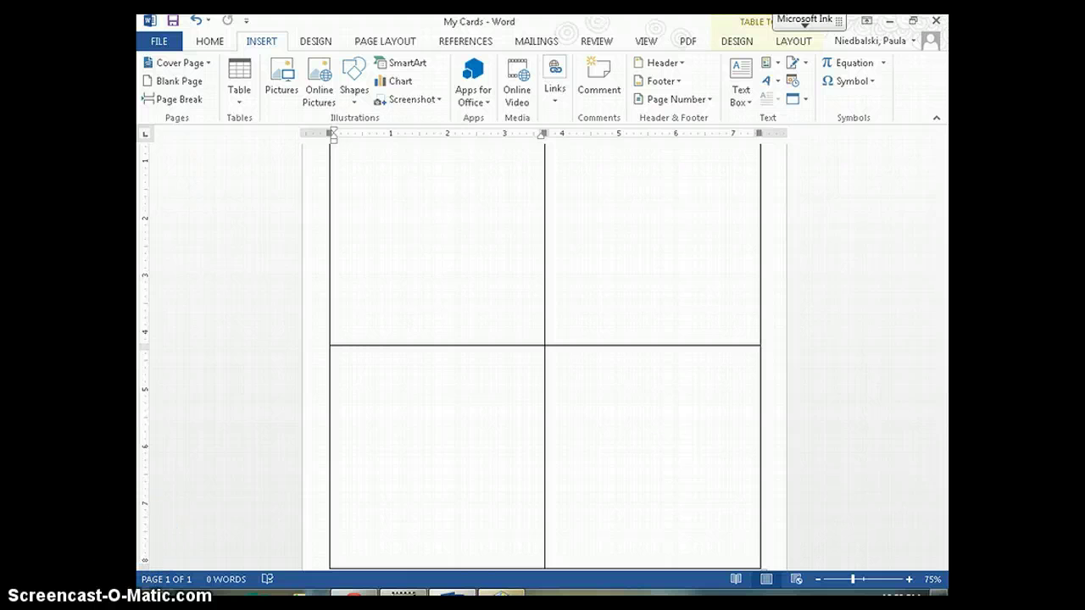